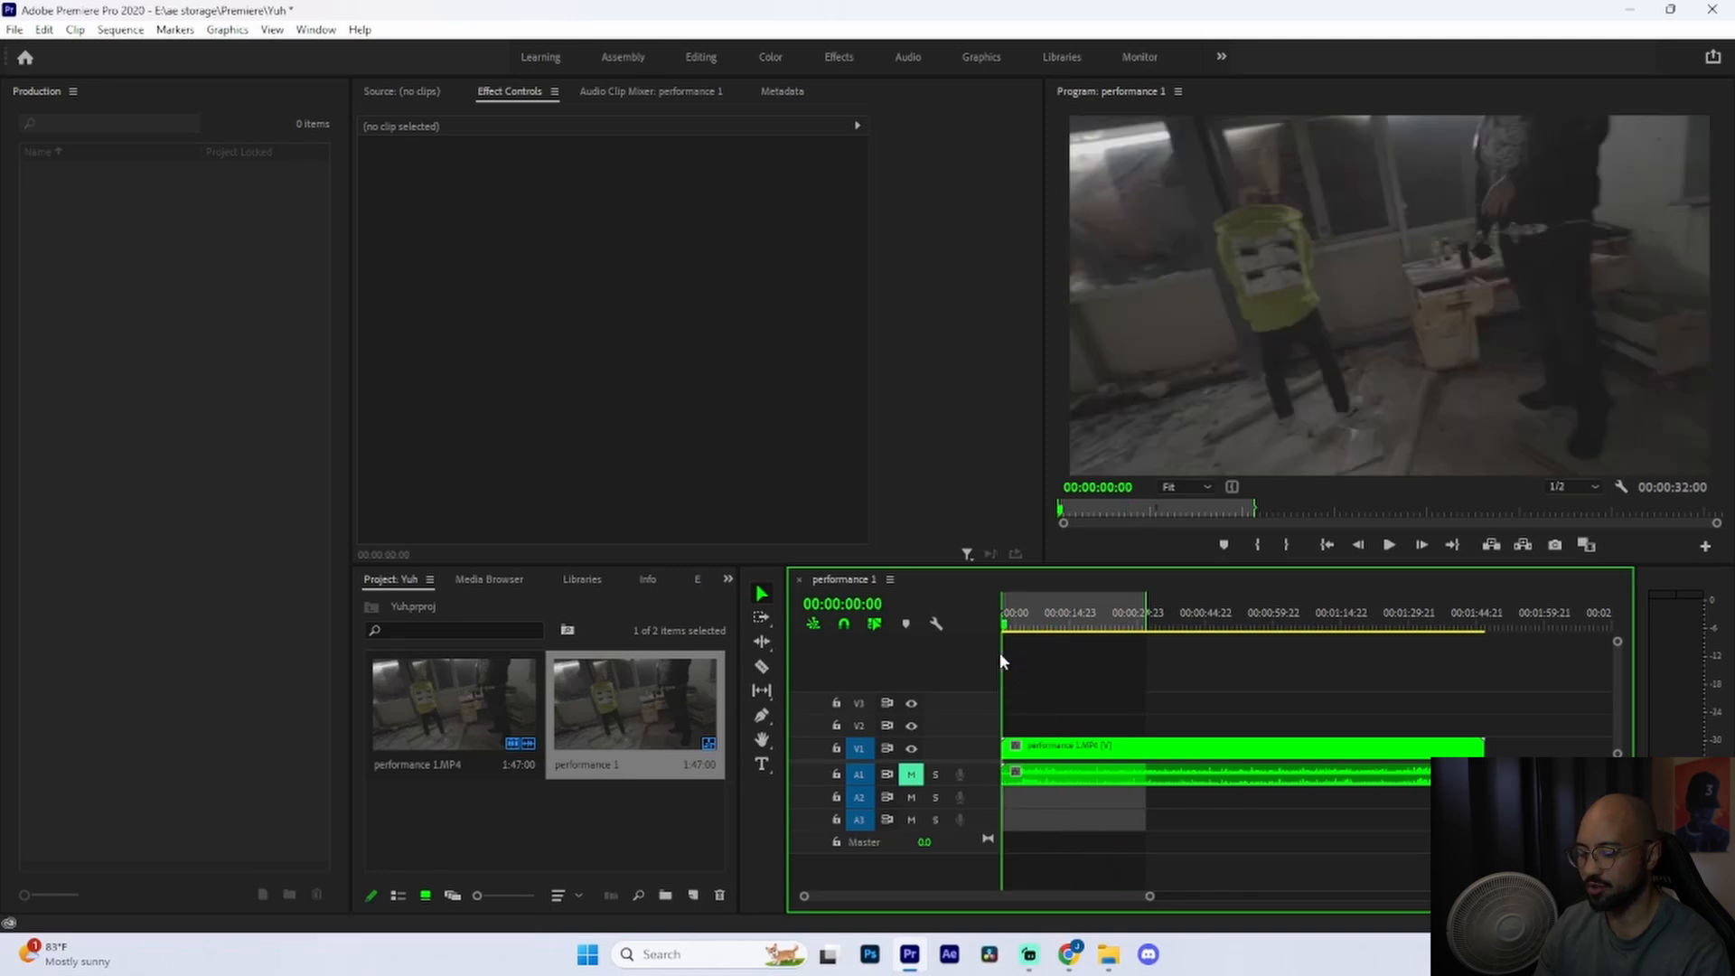
- Mark the sequence's out point so the export range from the start lasts 00:00:13:01
left_click_drag(1001, 632, 1487, 696)
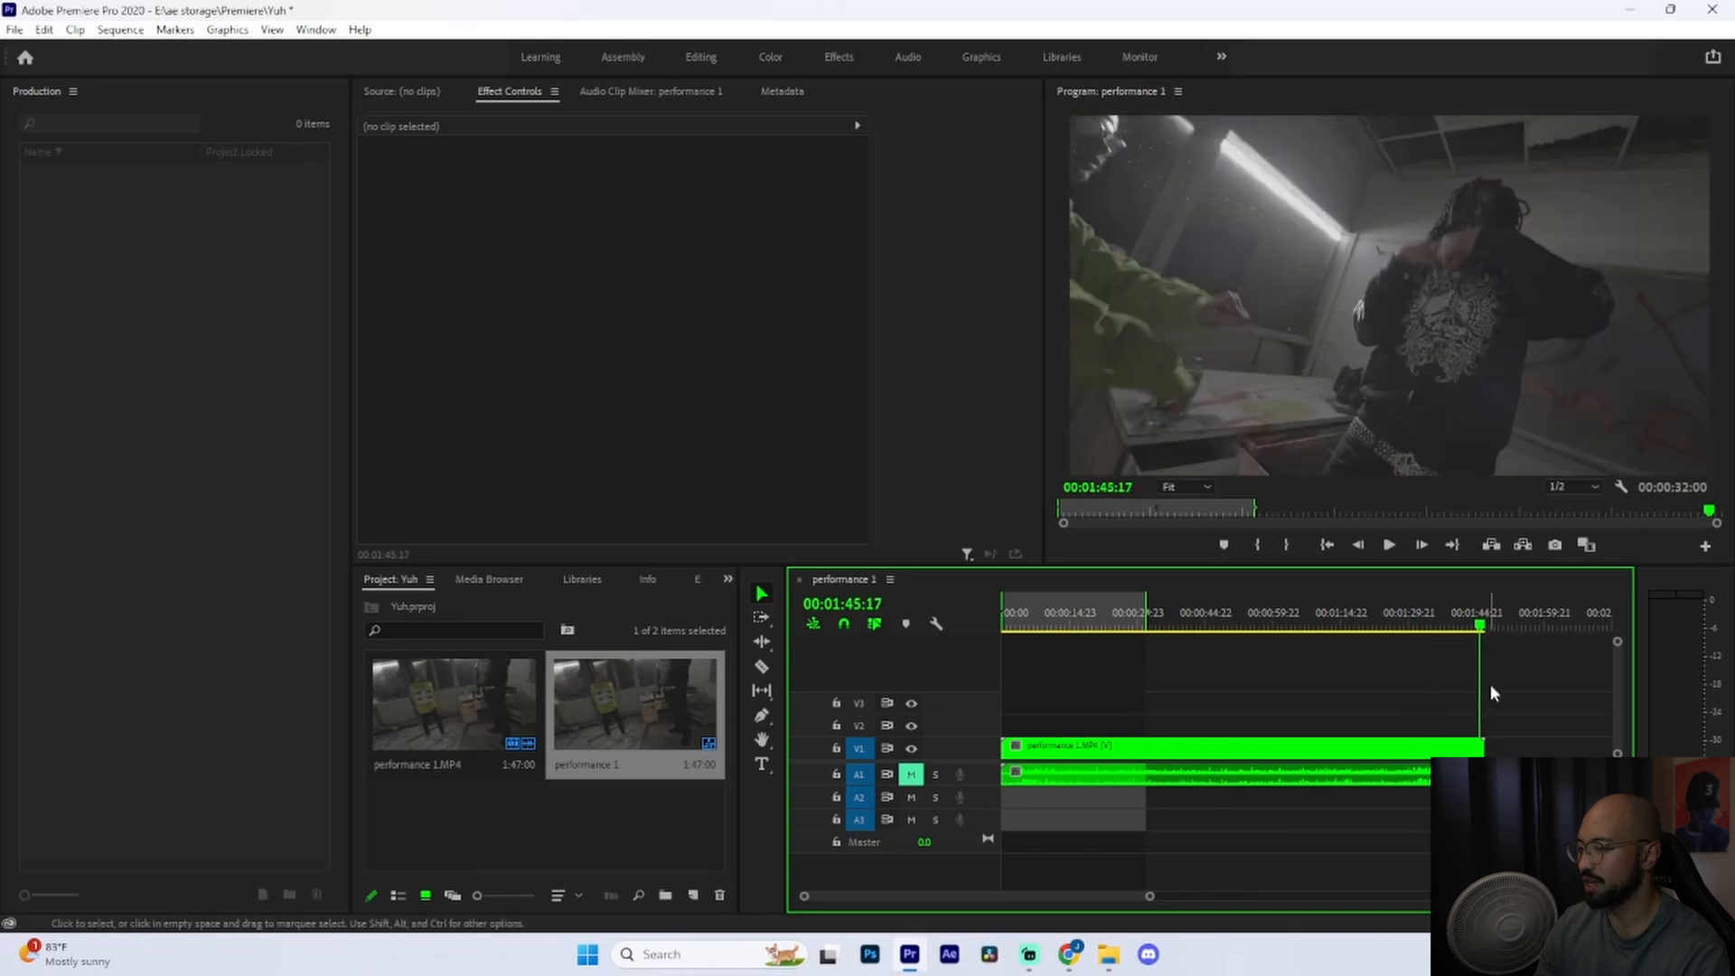
key("o")
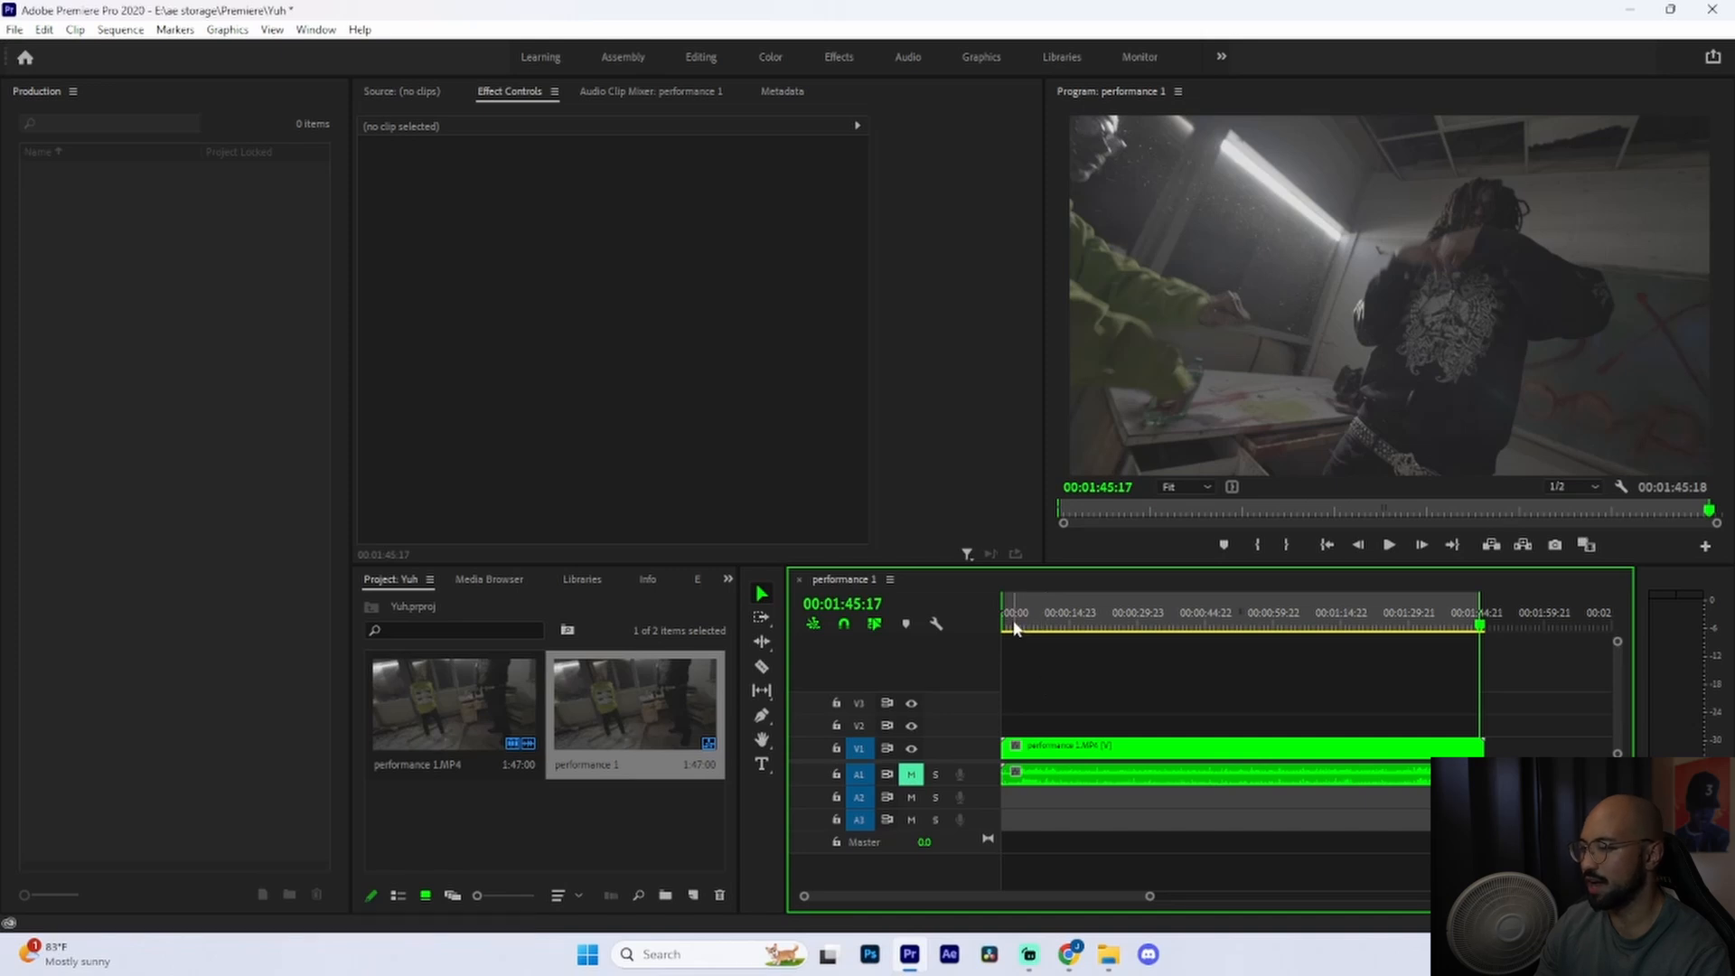
mouse_move(1487, 624)
left_mouse_down()
mouse_move(1052, 662)
mouse_move(1406, 680)
mouse_move(1278, 685)
mouse_move(985, 658)
mouse_move(1057, 657)
mouse_move(1031, 624)
left_mouse_up()
key("o")
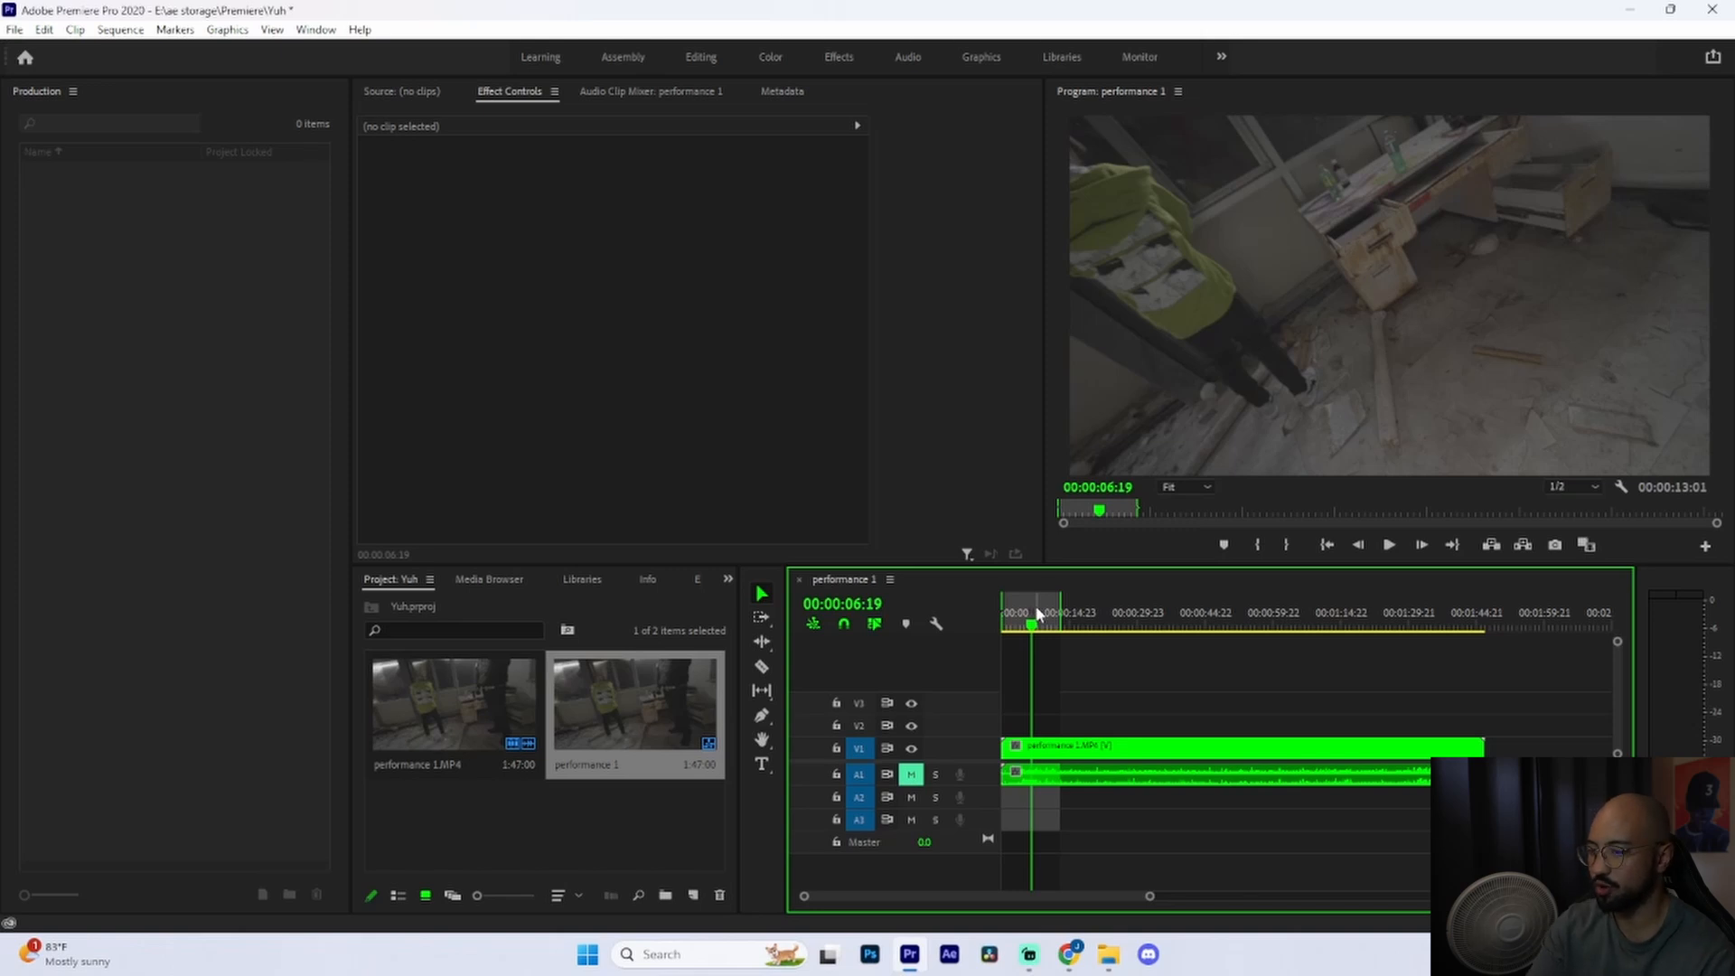
- Open the export settings and choose the QuickTime format with the Adobe Stock 4K DCI with Audio (Apple ProRes 422 HQ) preset
key("ctrl+m")
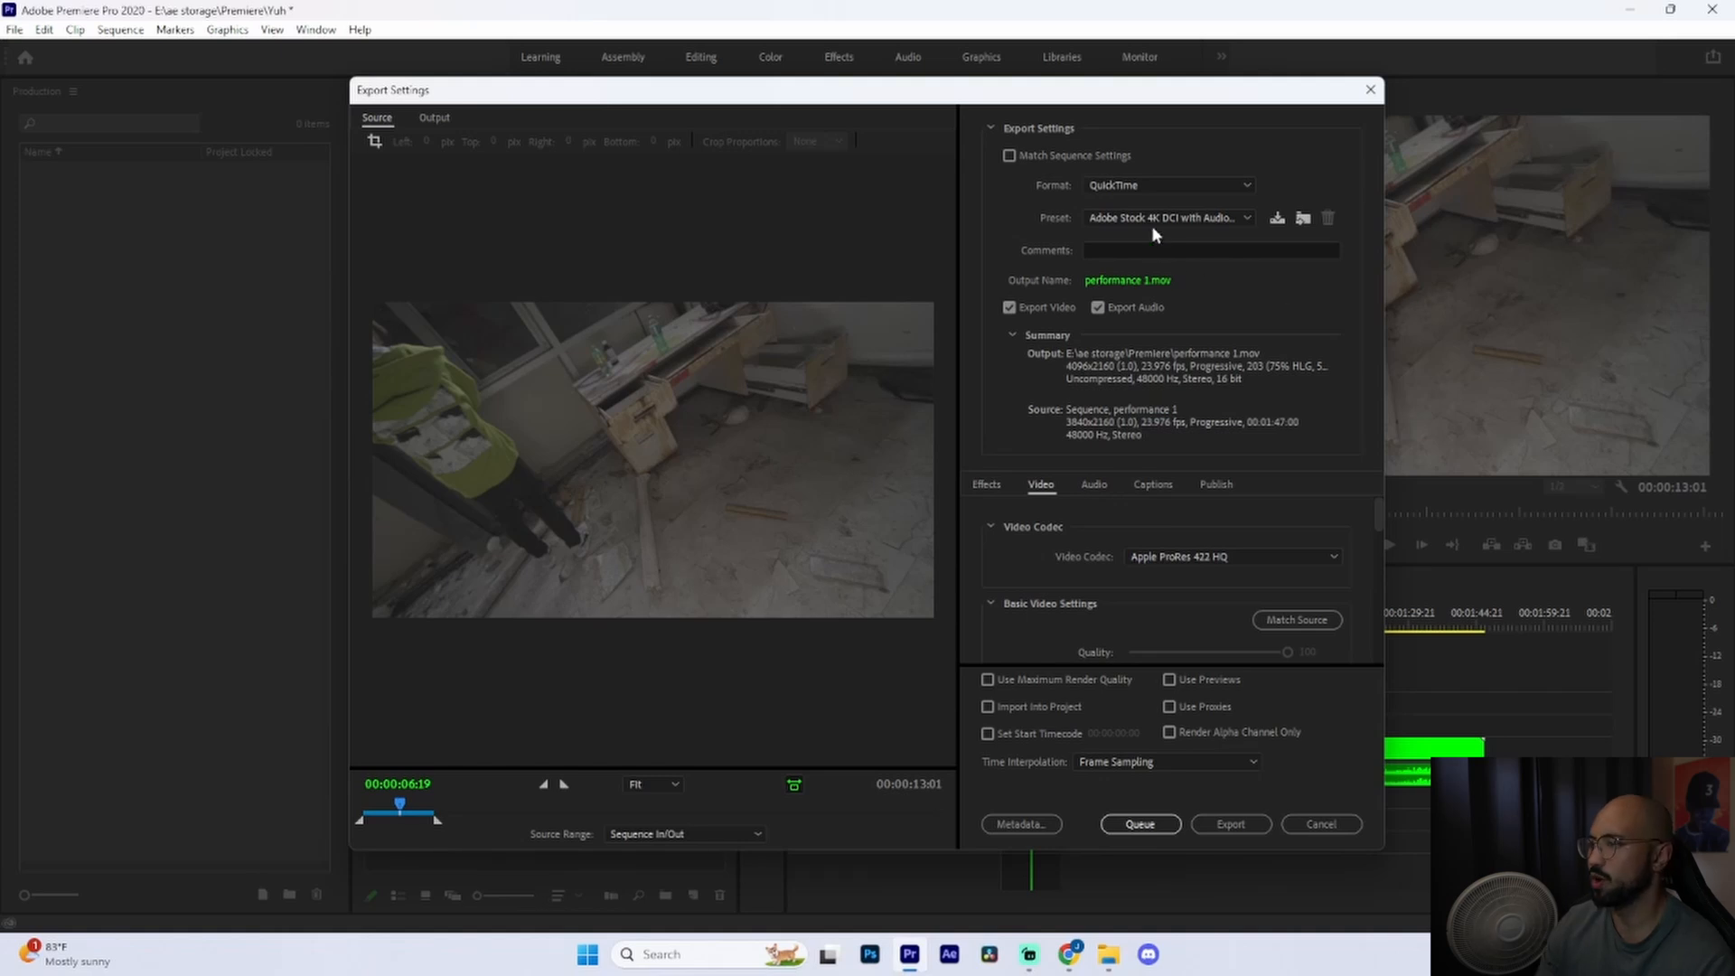
left_click(1173, 184)
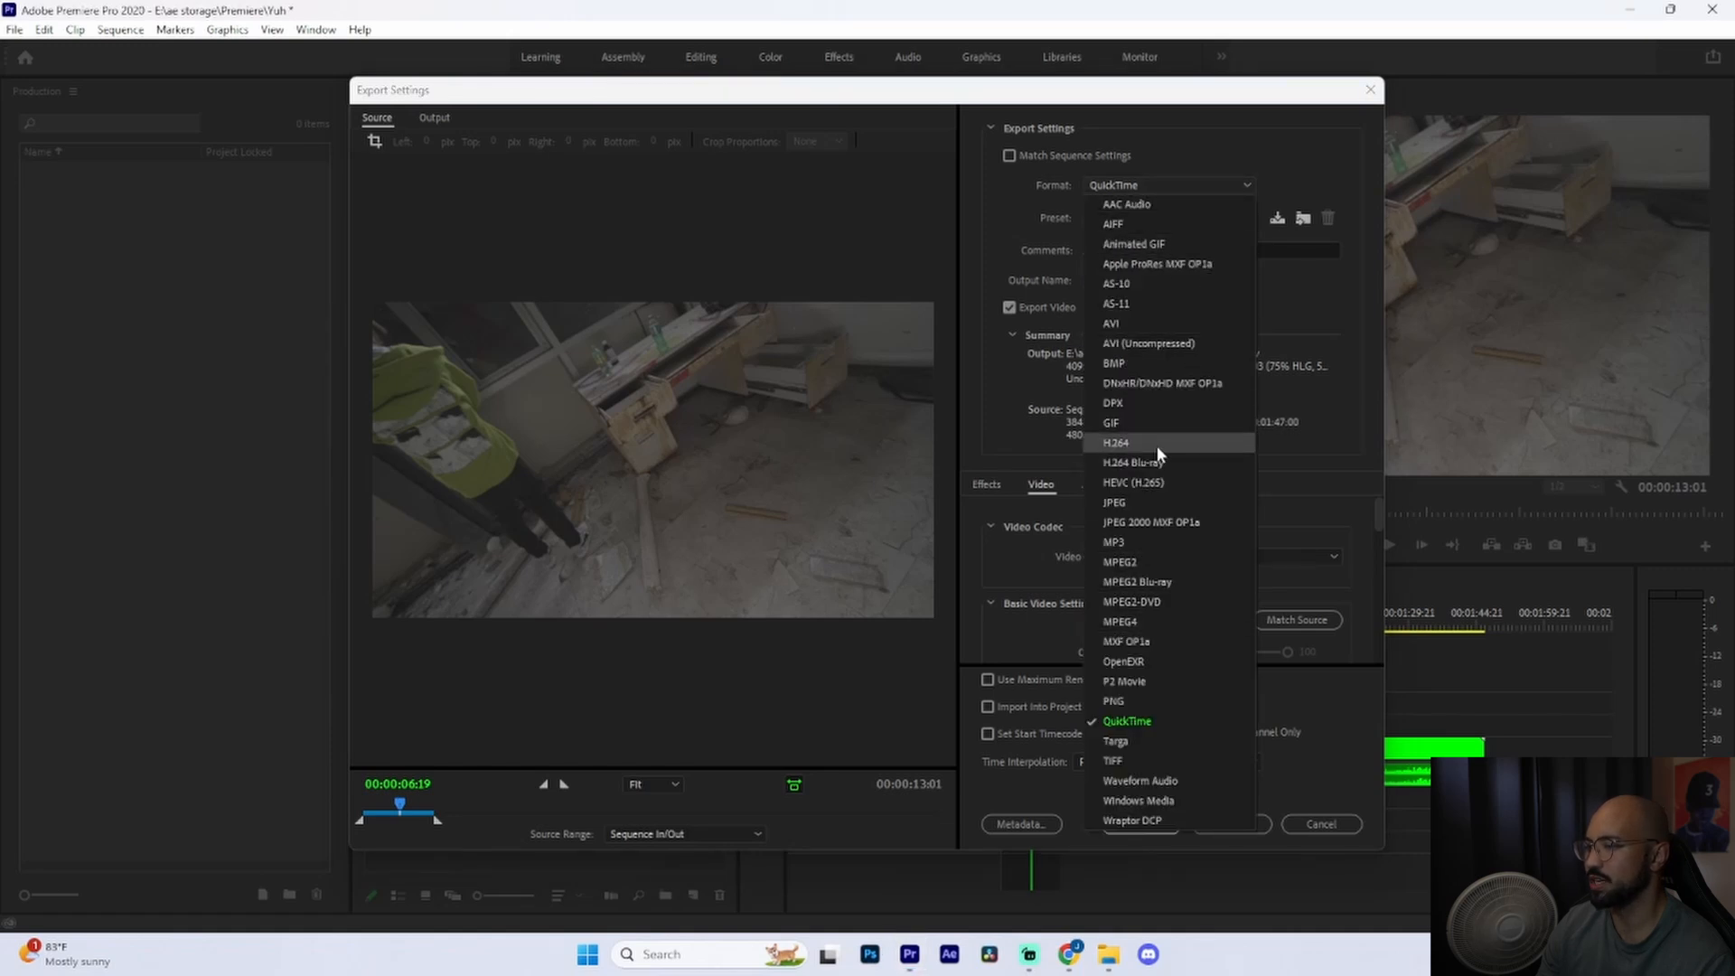
left_click(1153, 730)
left_click(1175, 218)
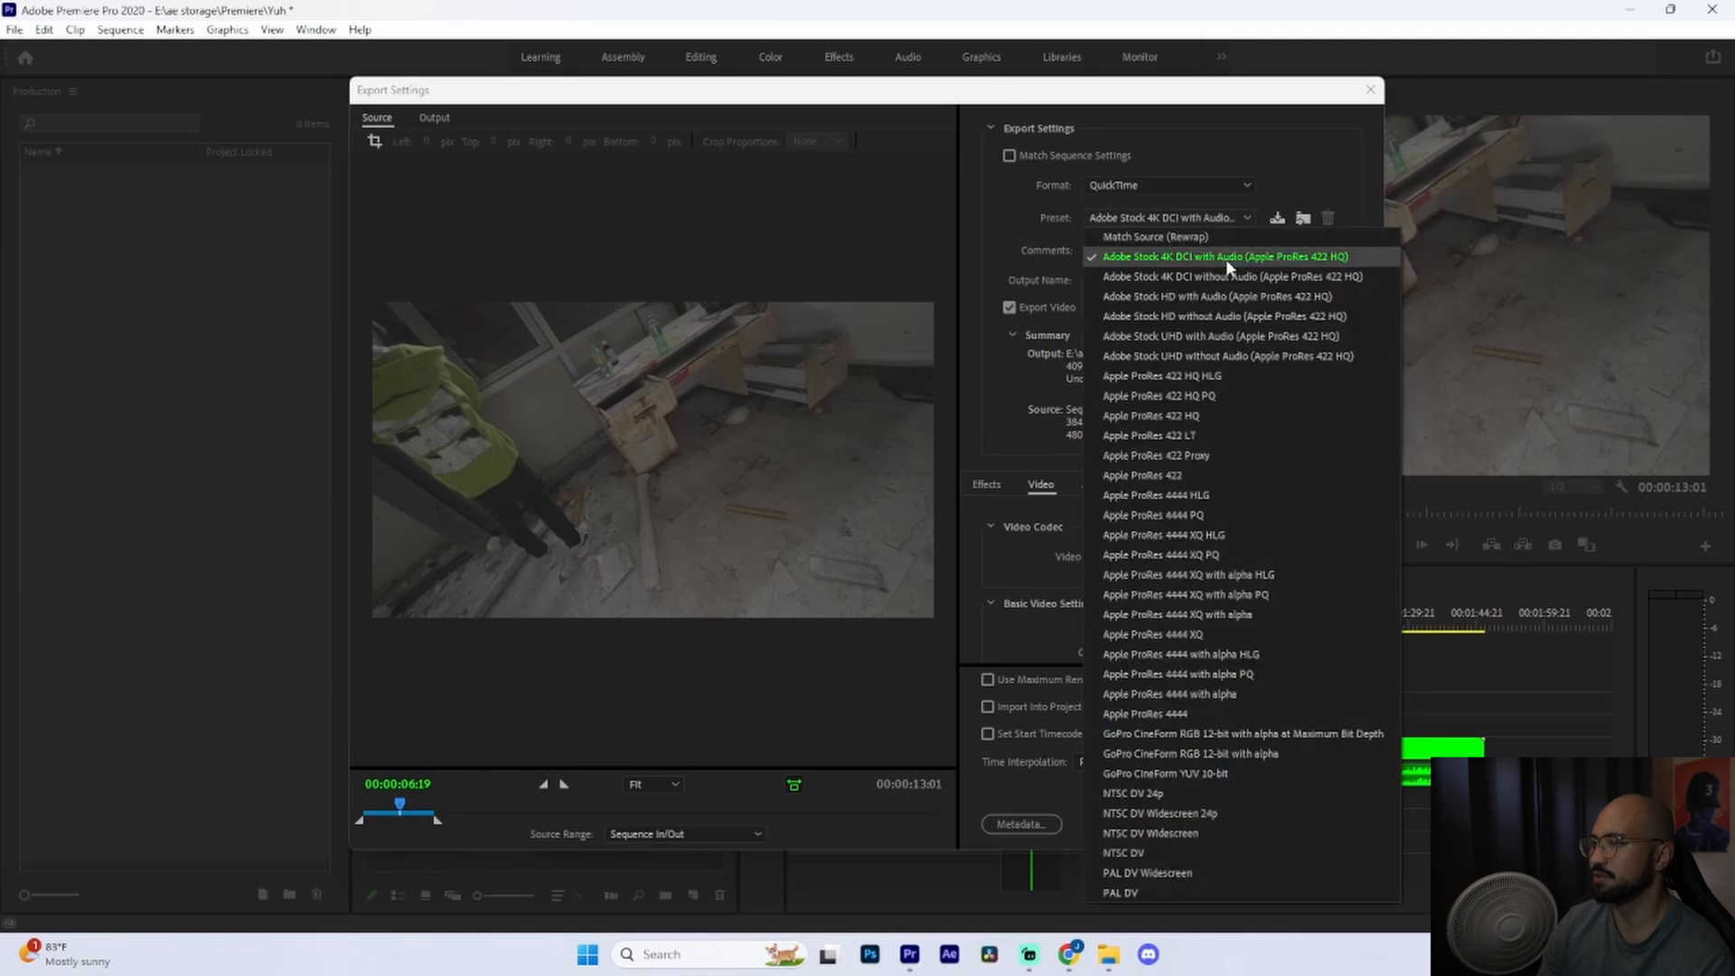
left_click(1226, 258)
- Set the video codec to Apple ProRes 422 HQ with 16-bpc depth and enable Use Maximum Render Quality
left_click(1135, 559)
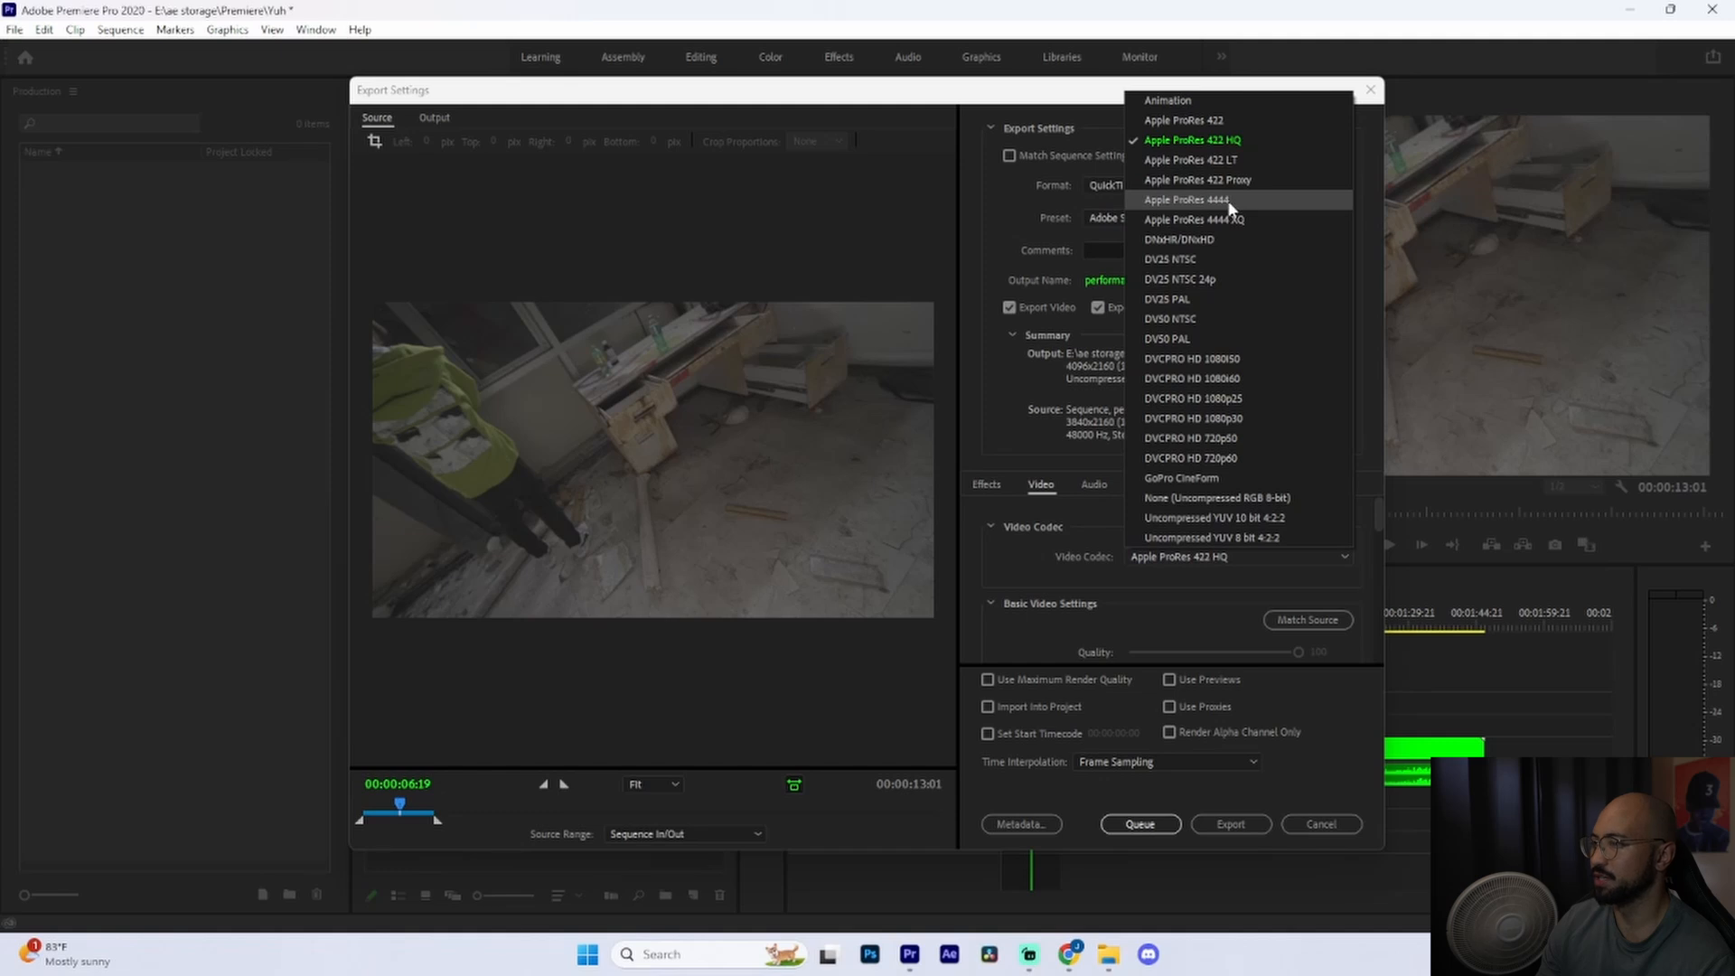
left_click(1254, 141)
scroll(1001, 578, "down", 8)
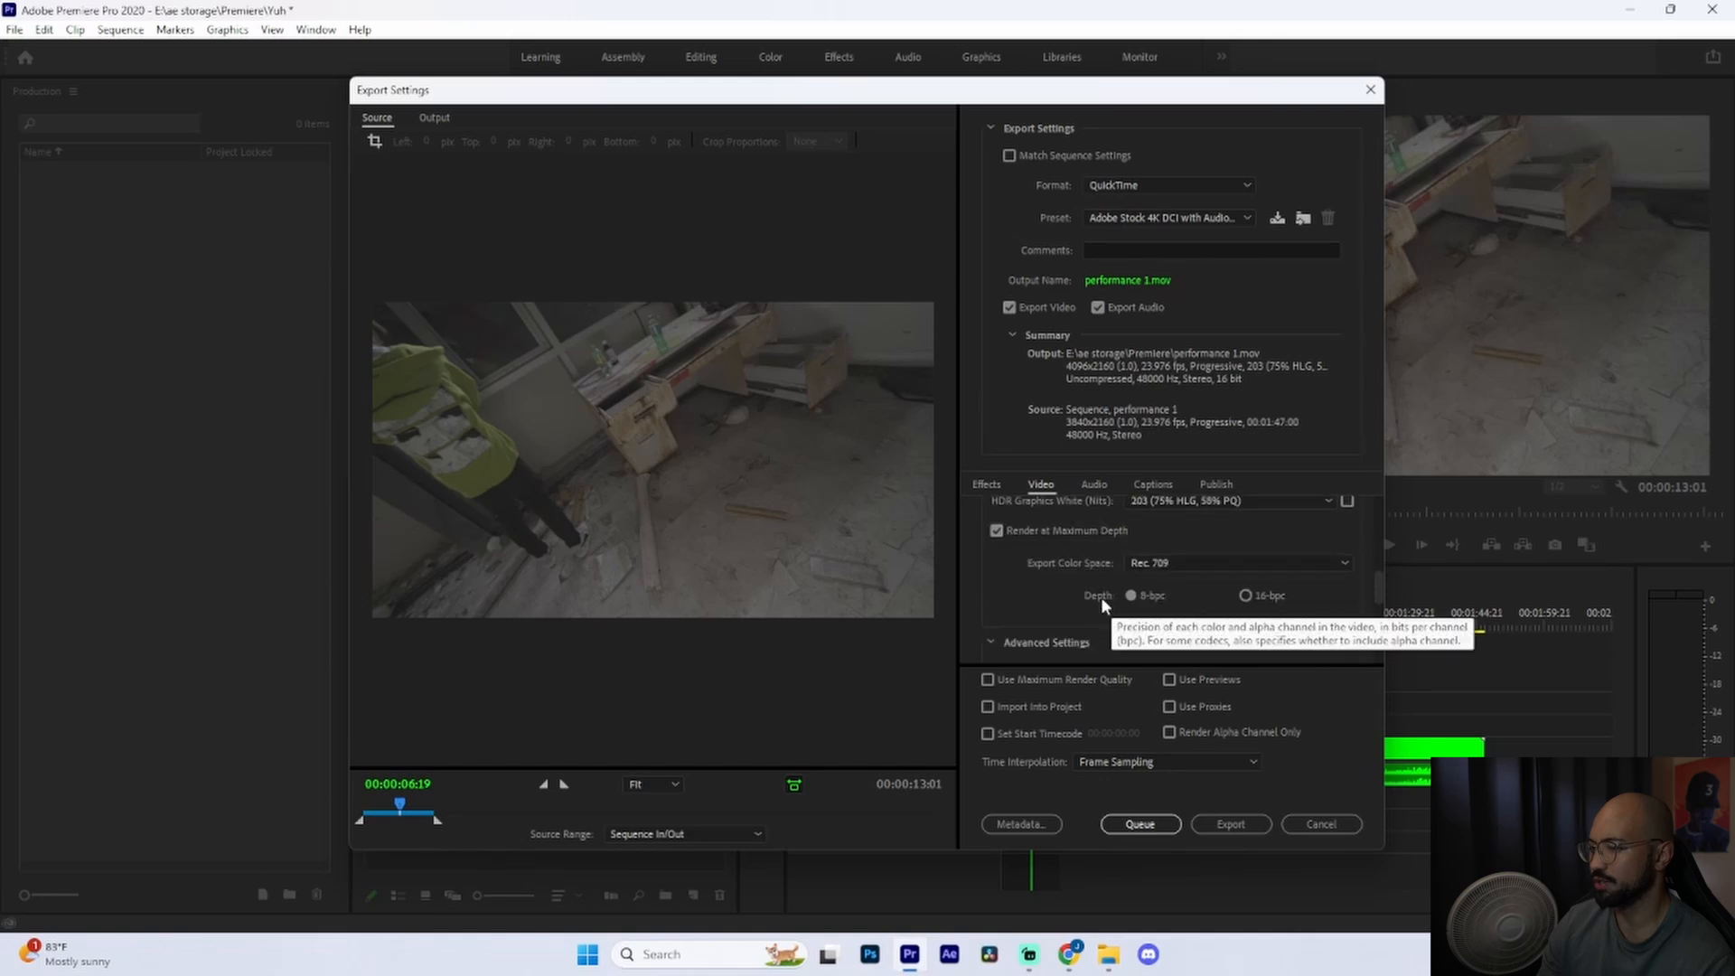
left_click(1246, 595)
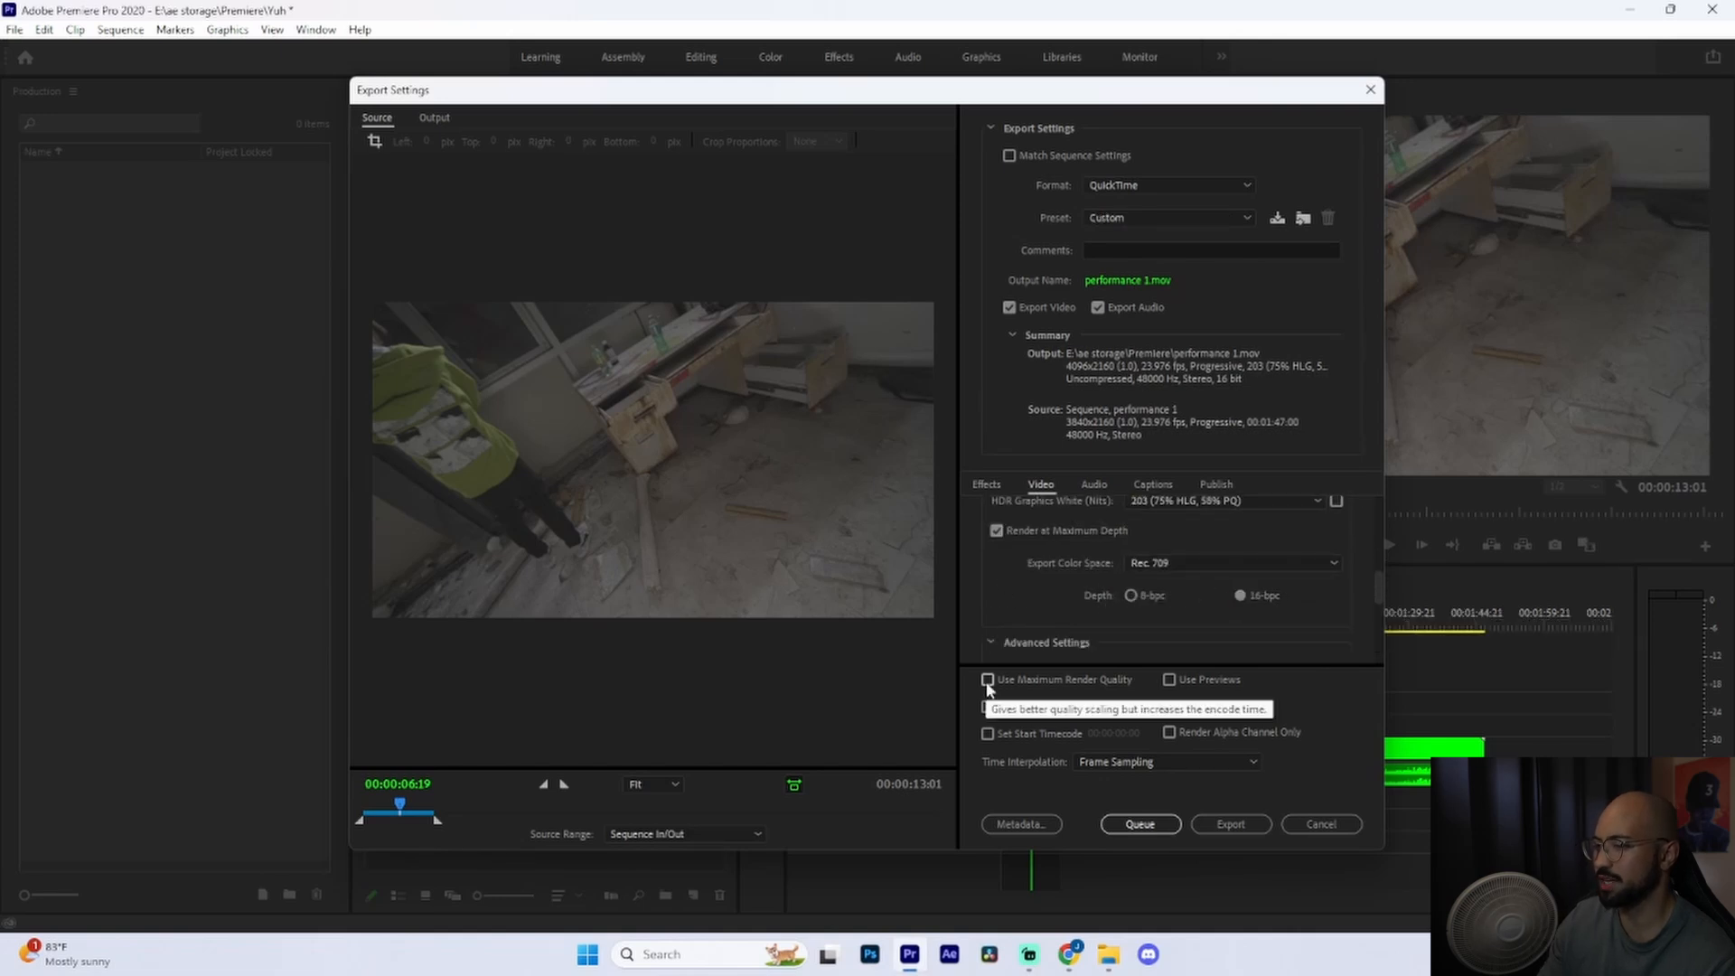
left_click(988, 680)
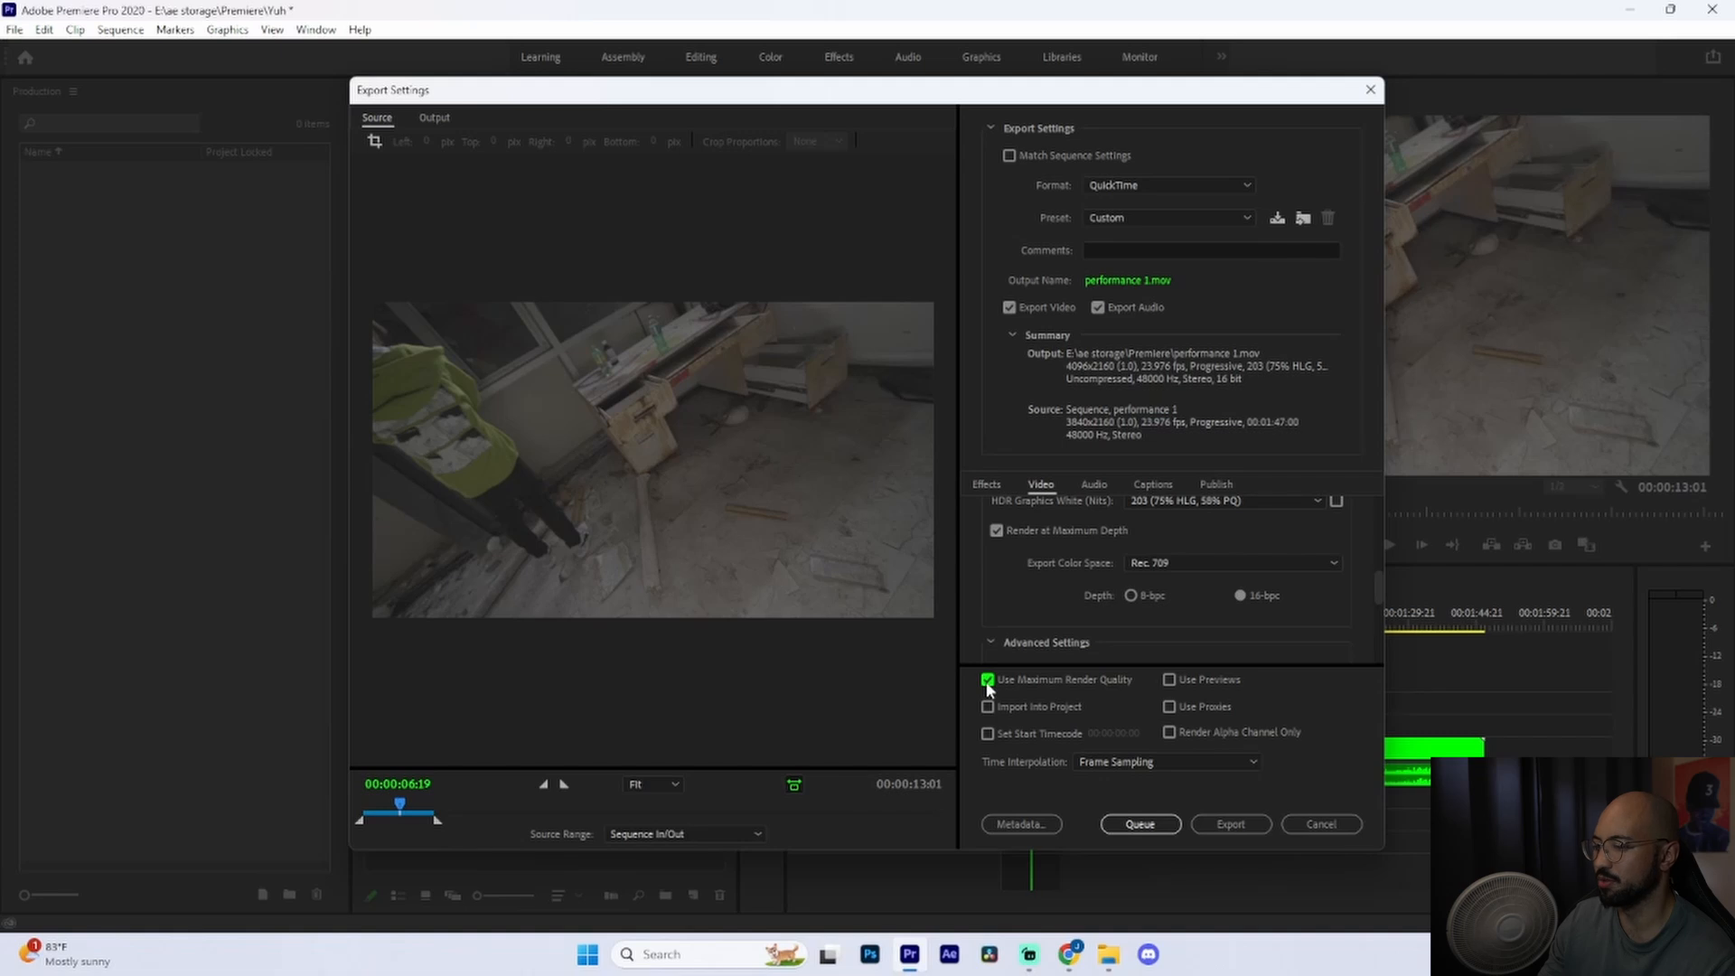
- Set the export audio's sample size to 32 bit and review the basic video settings
left_click(1100, 486)
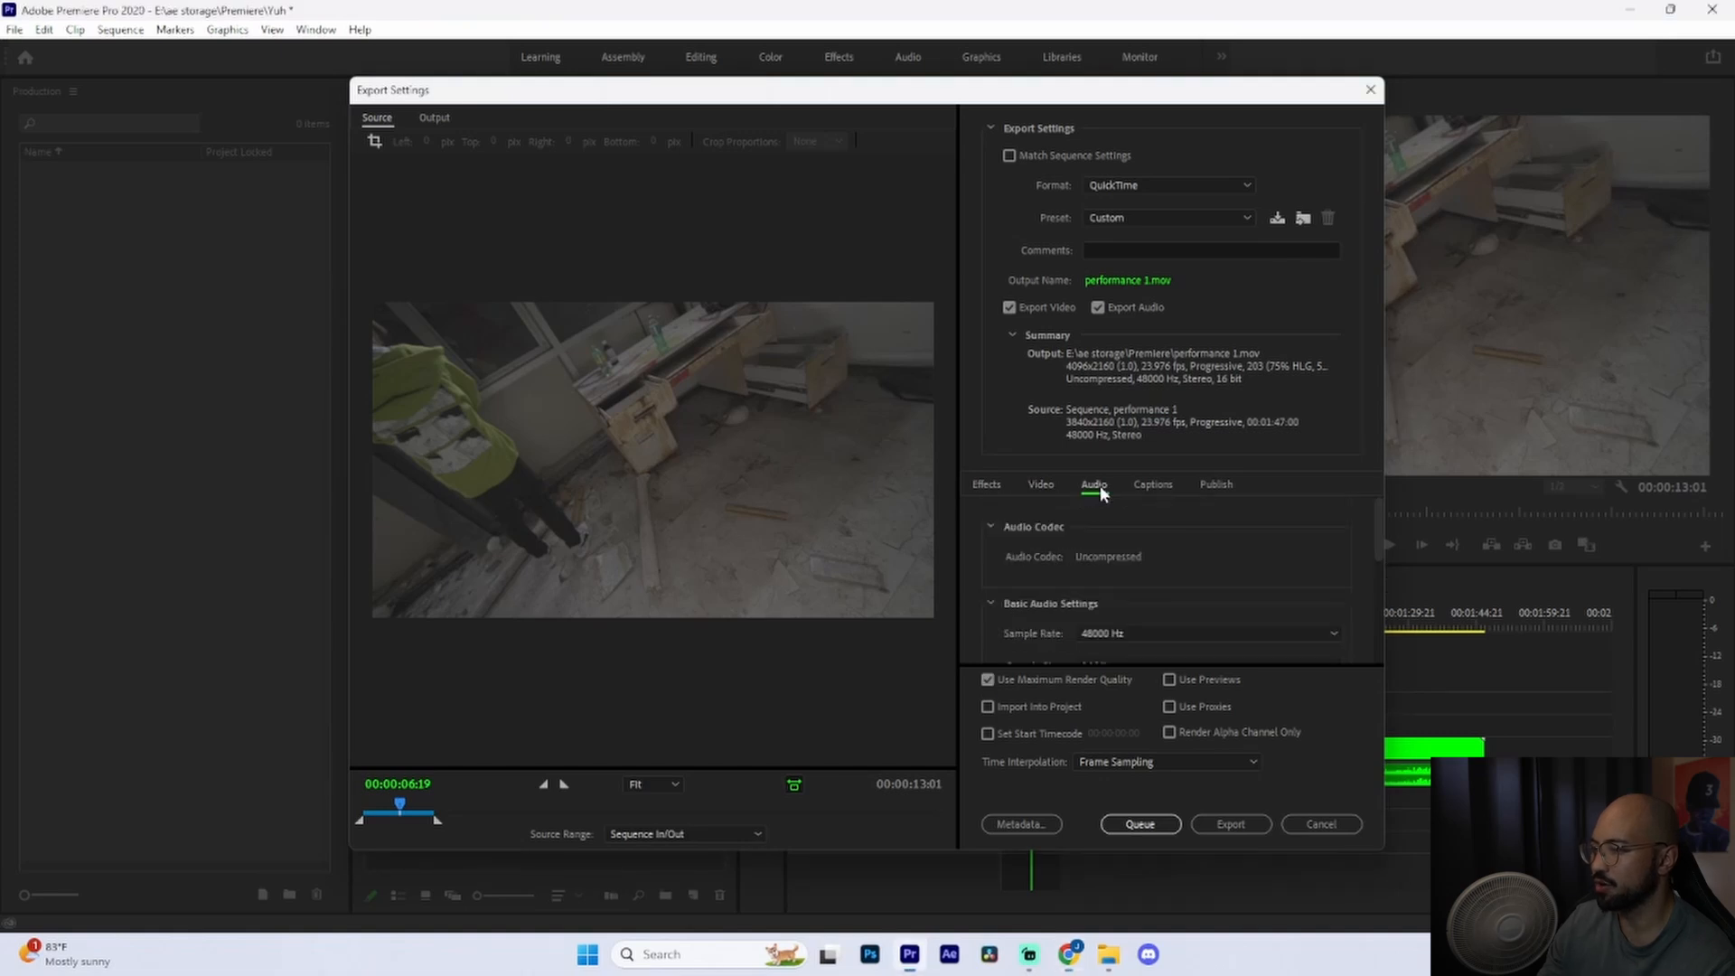
left_click(1187, 616)
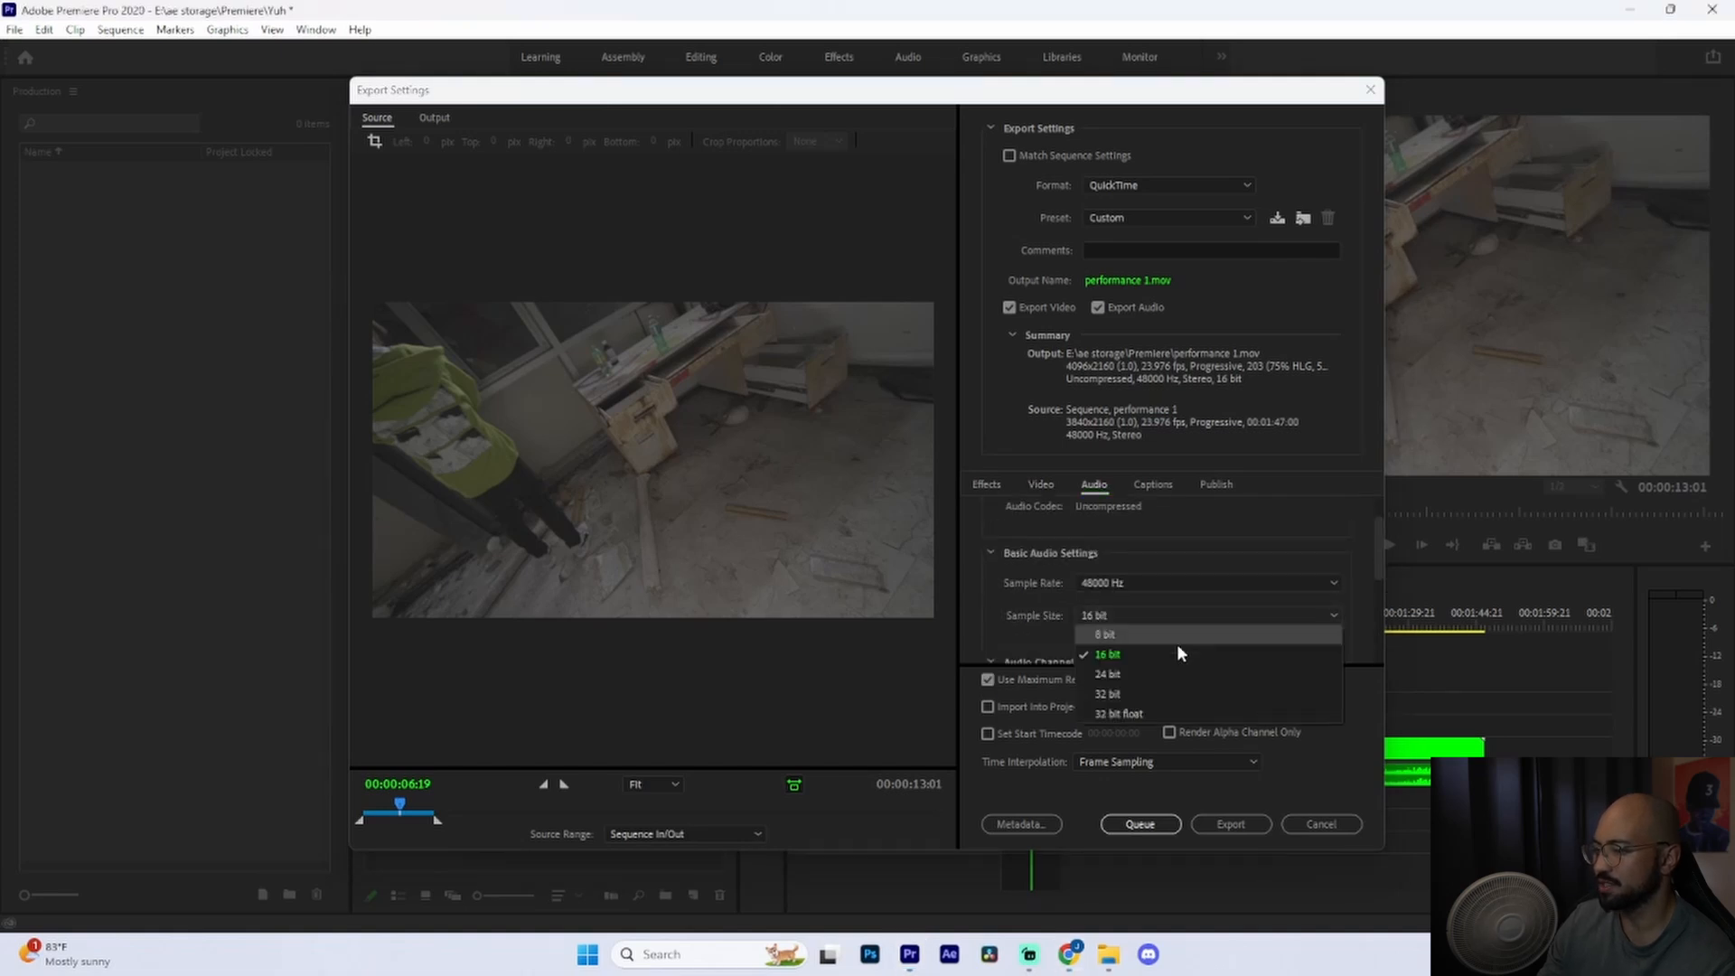
left_click(1166, 686)
scroll(1073, 583, "up", 5)
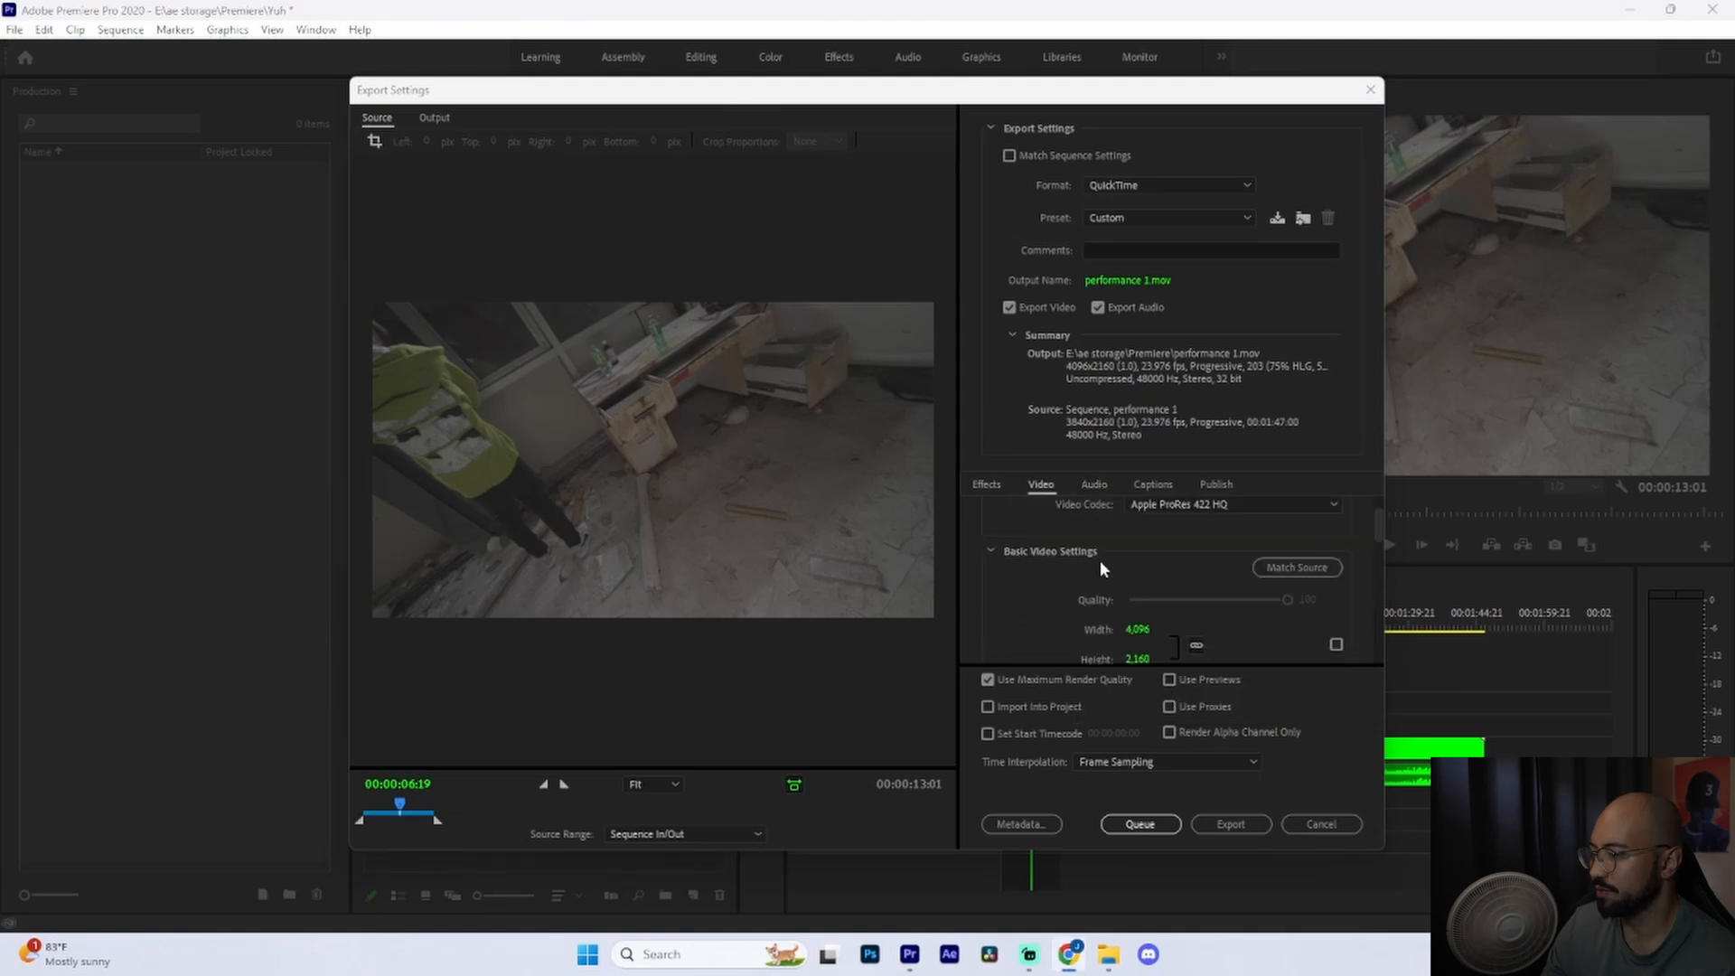
scroll(1111, 565, "down", 3)
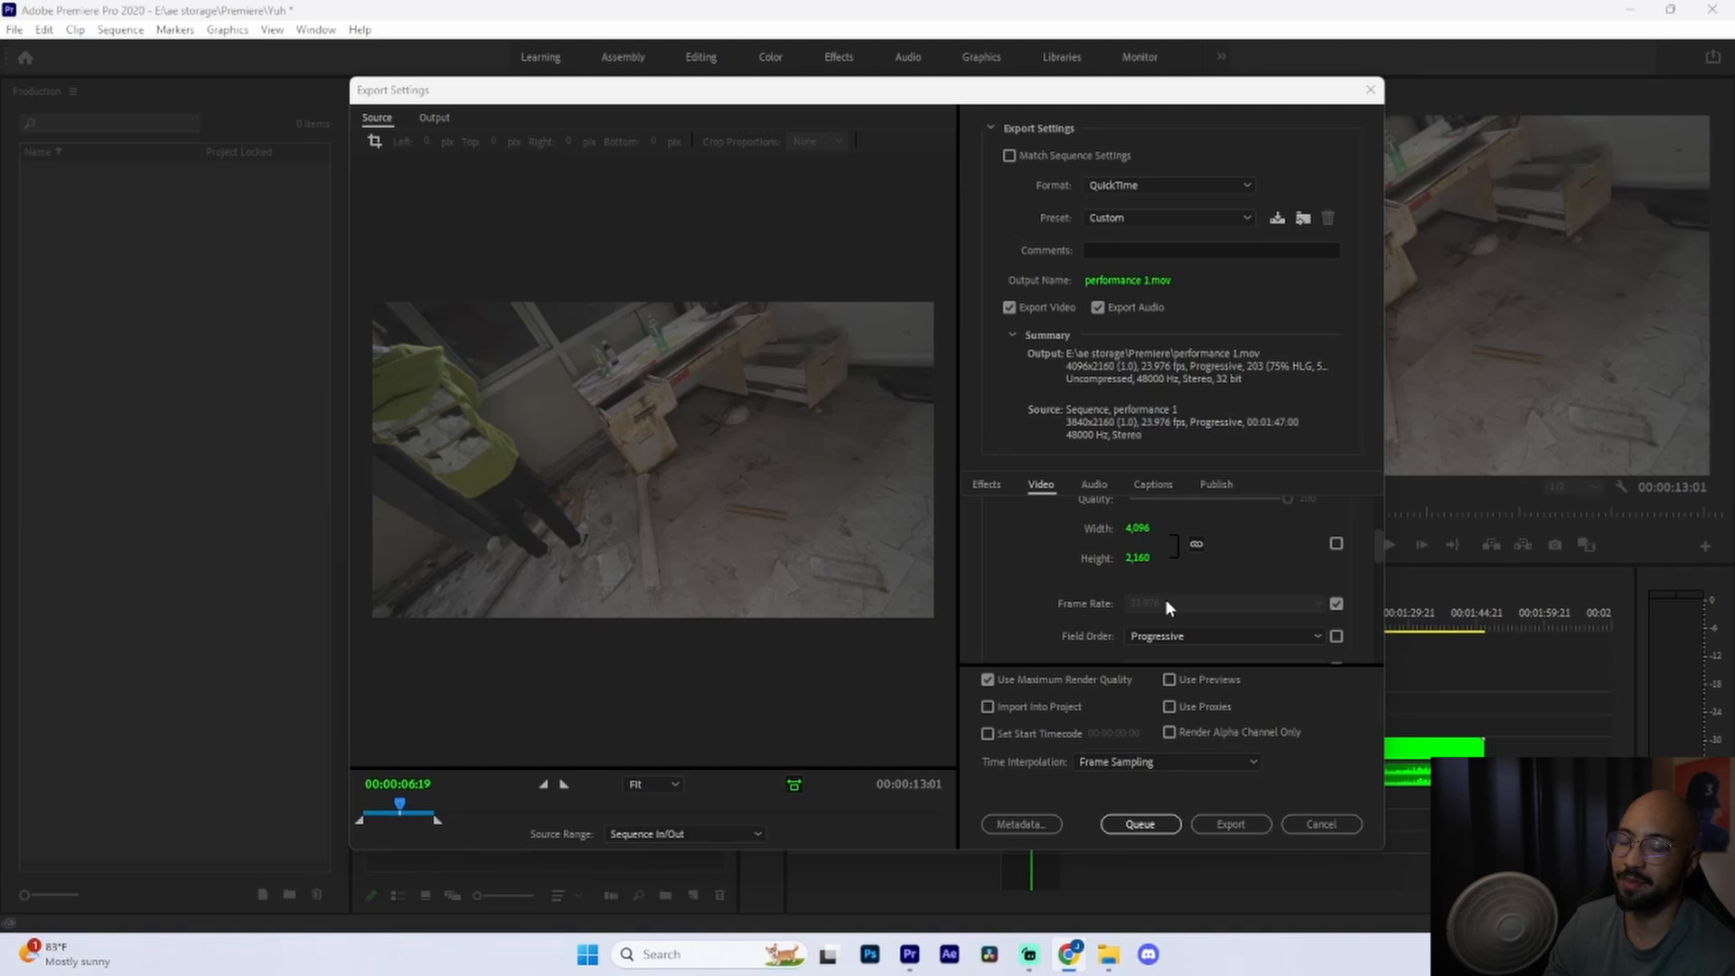
- Save the current QuickTime export settings as a preset named Music Video Render
left_click(1277, 219)
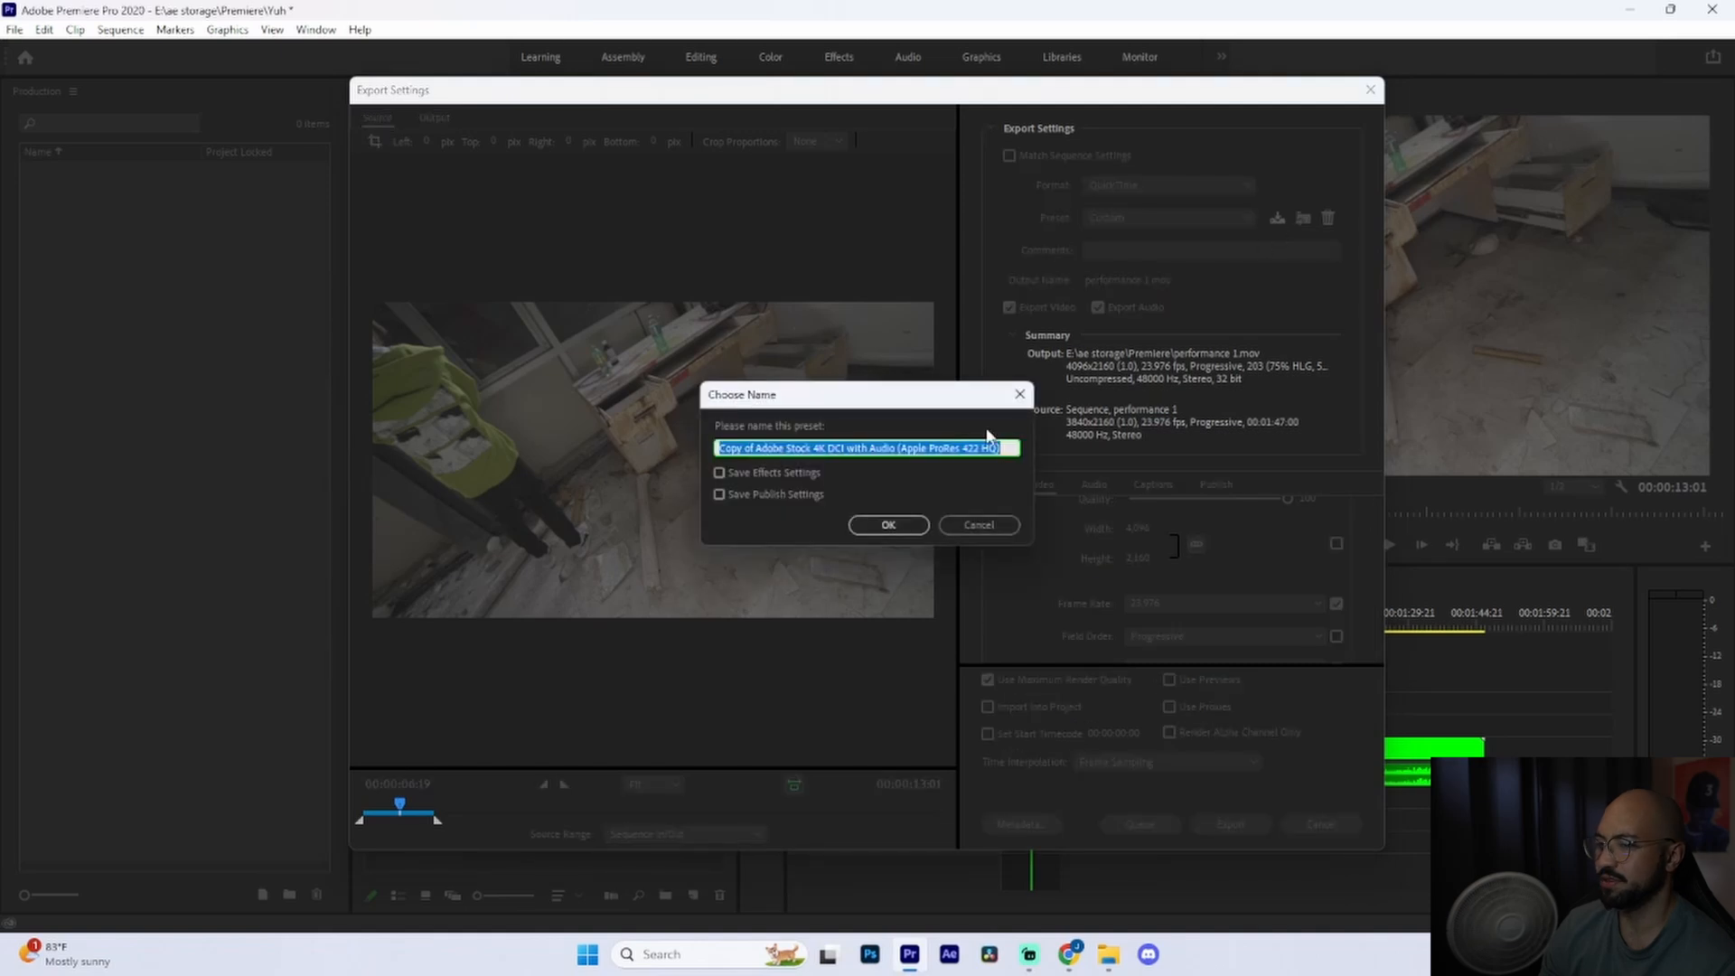
type("Mid")
type("ic Video Render")
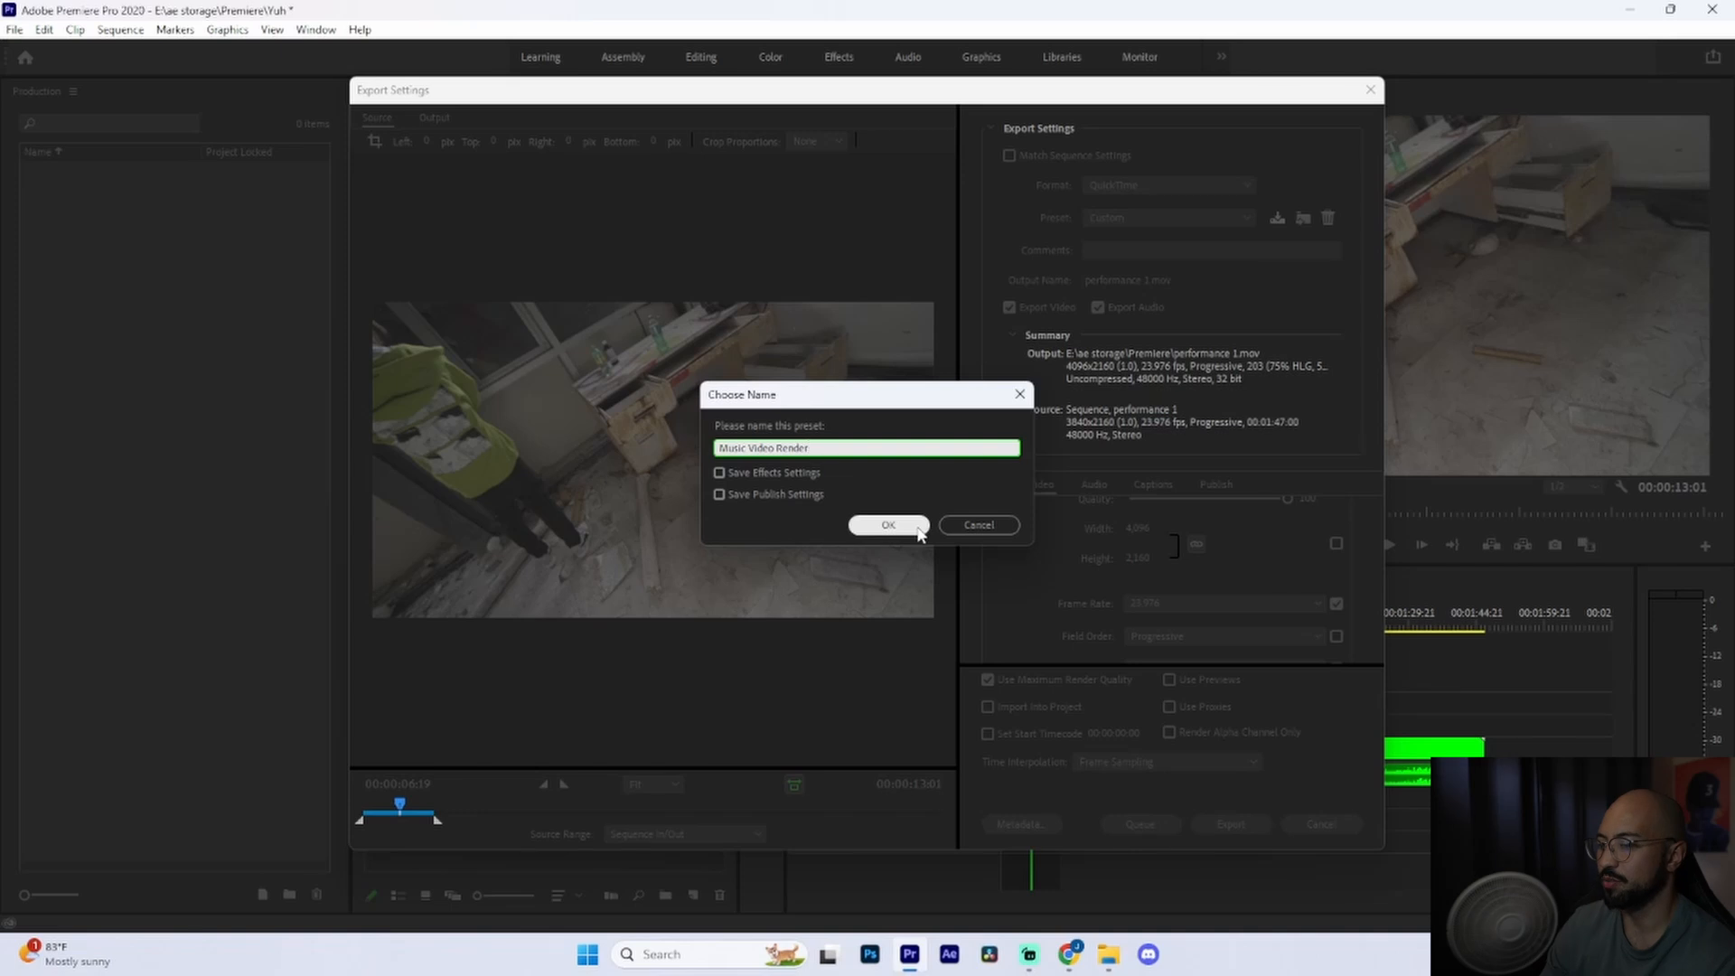
left_click(890, 524)
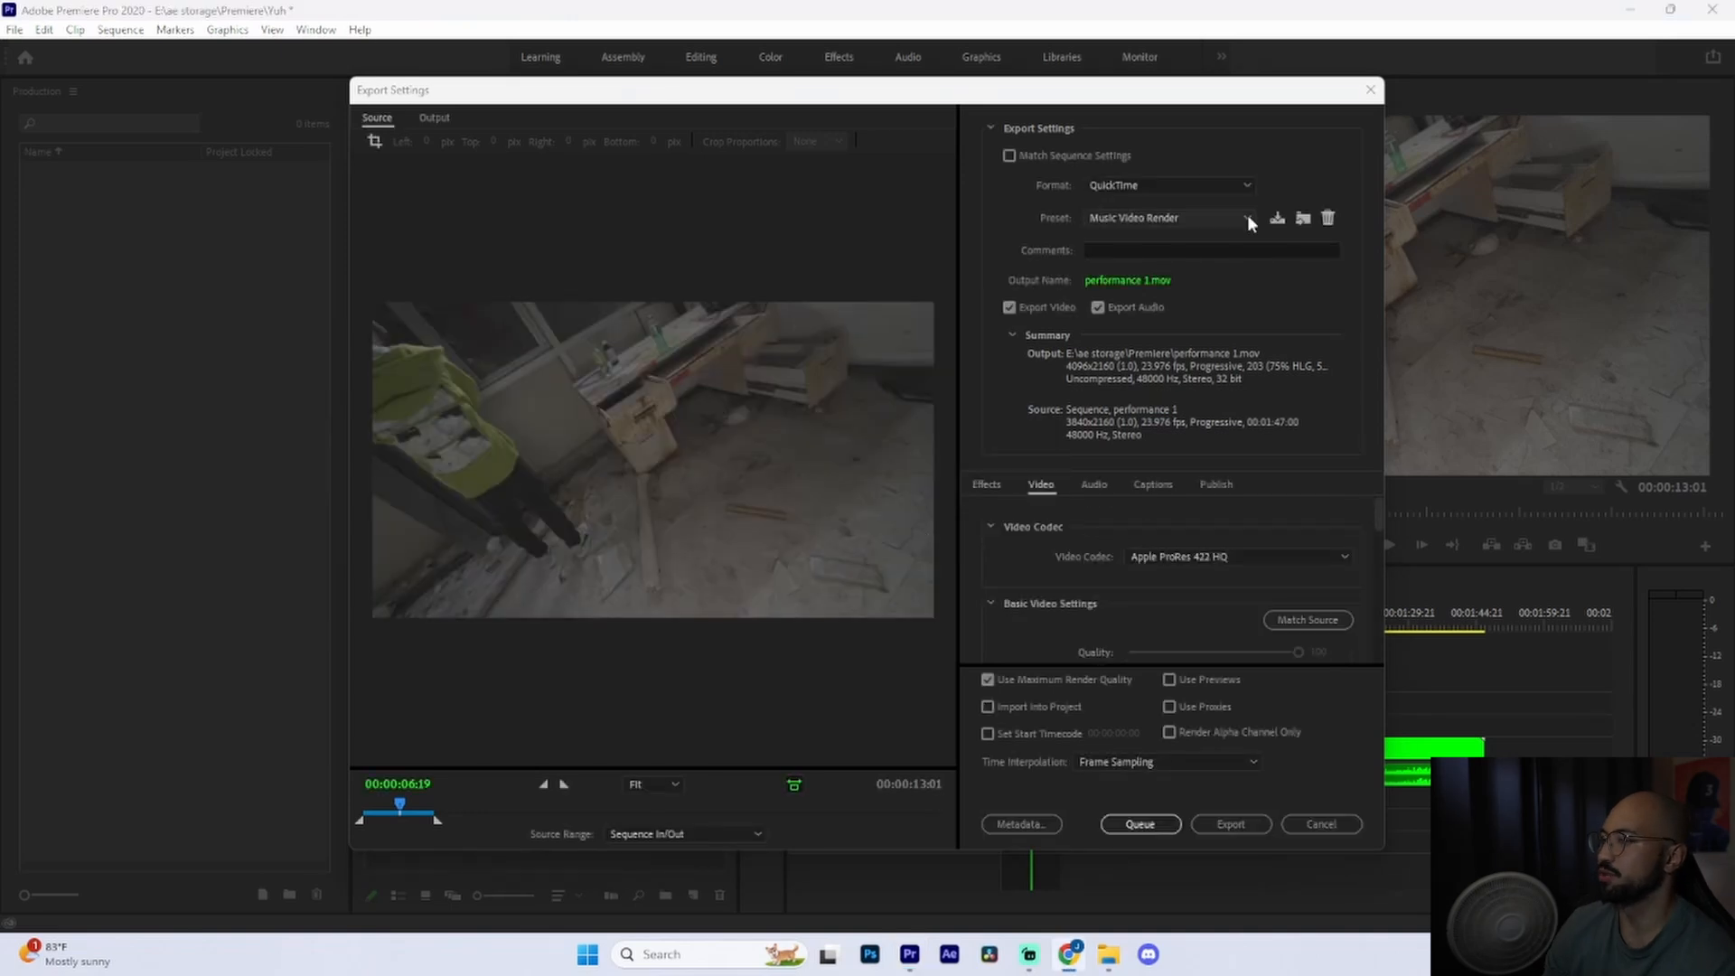
- Examine the list of QuickTime presets and the source range options for the export
left_click(1249, 219)
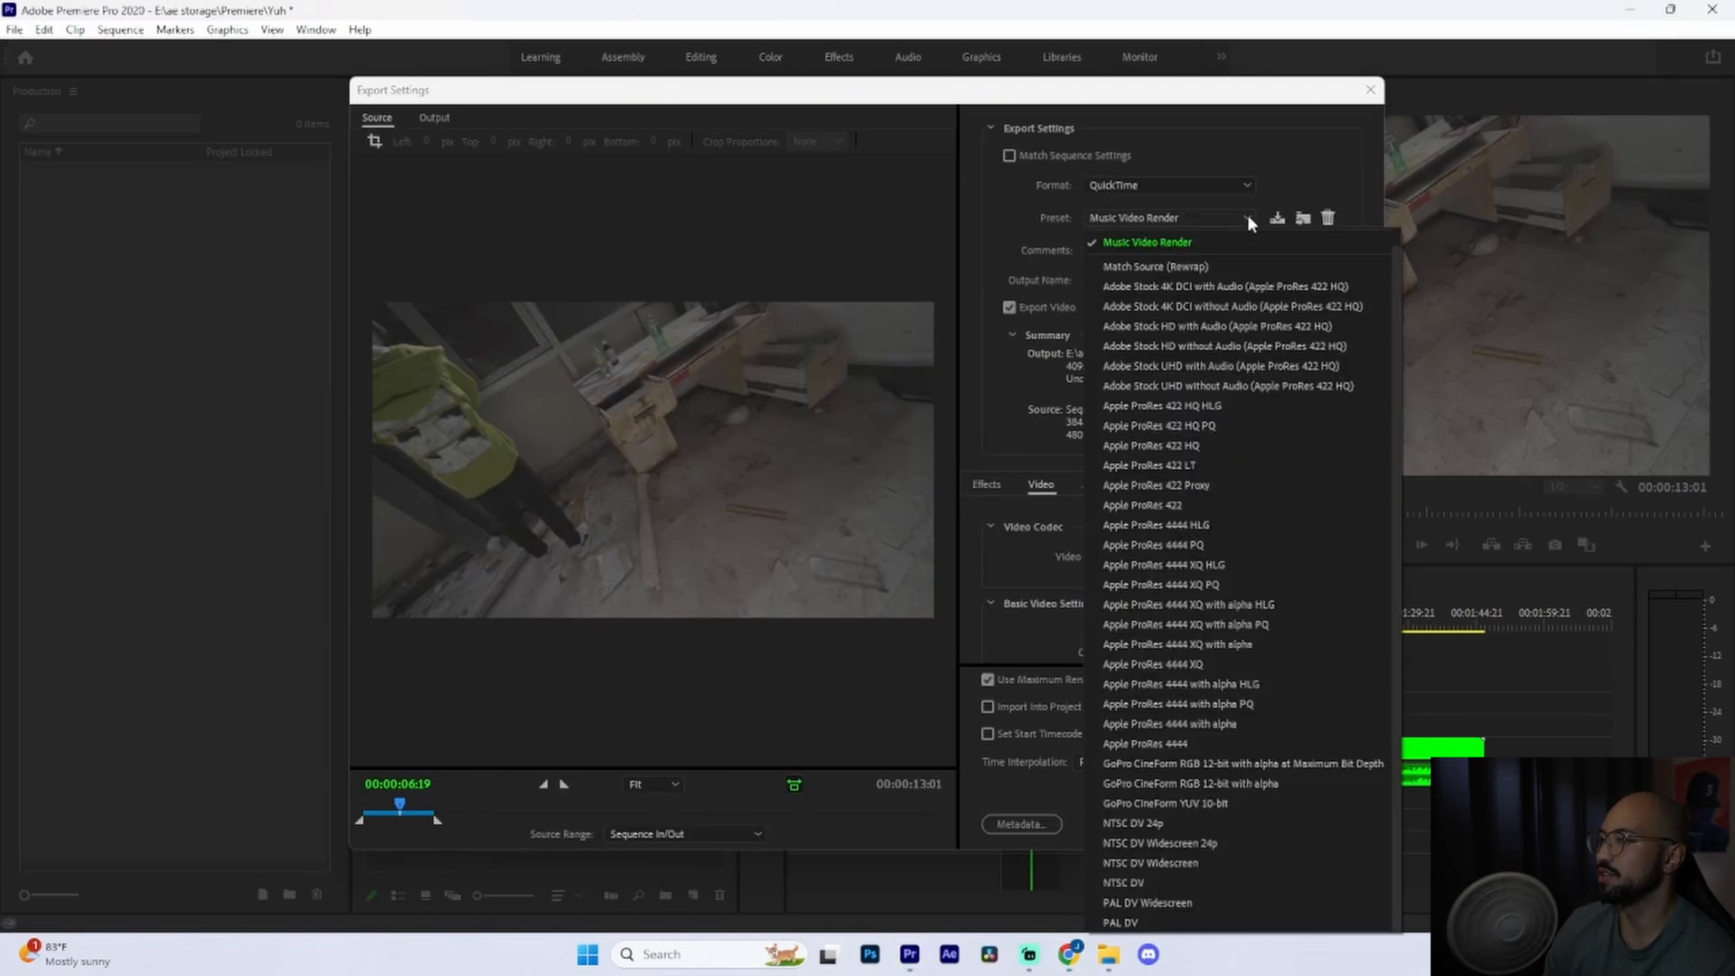
left_click(1247, 217)
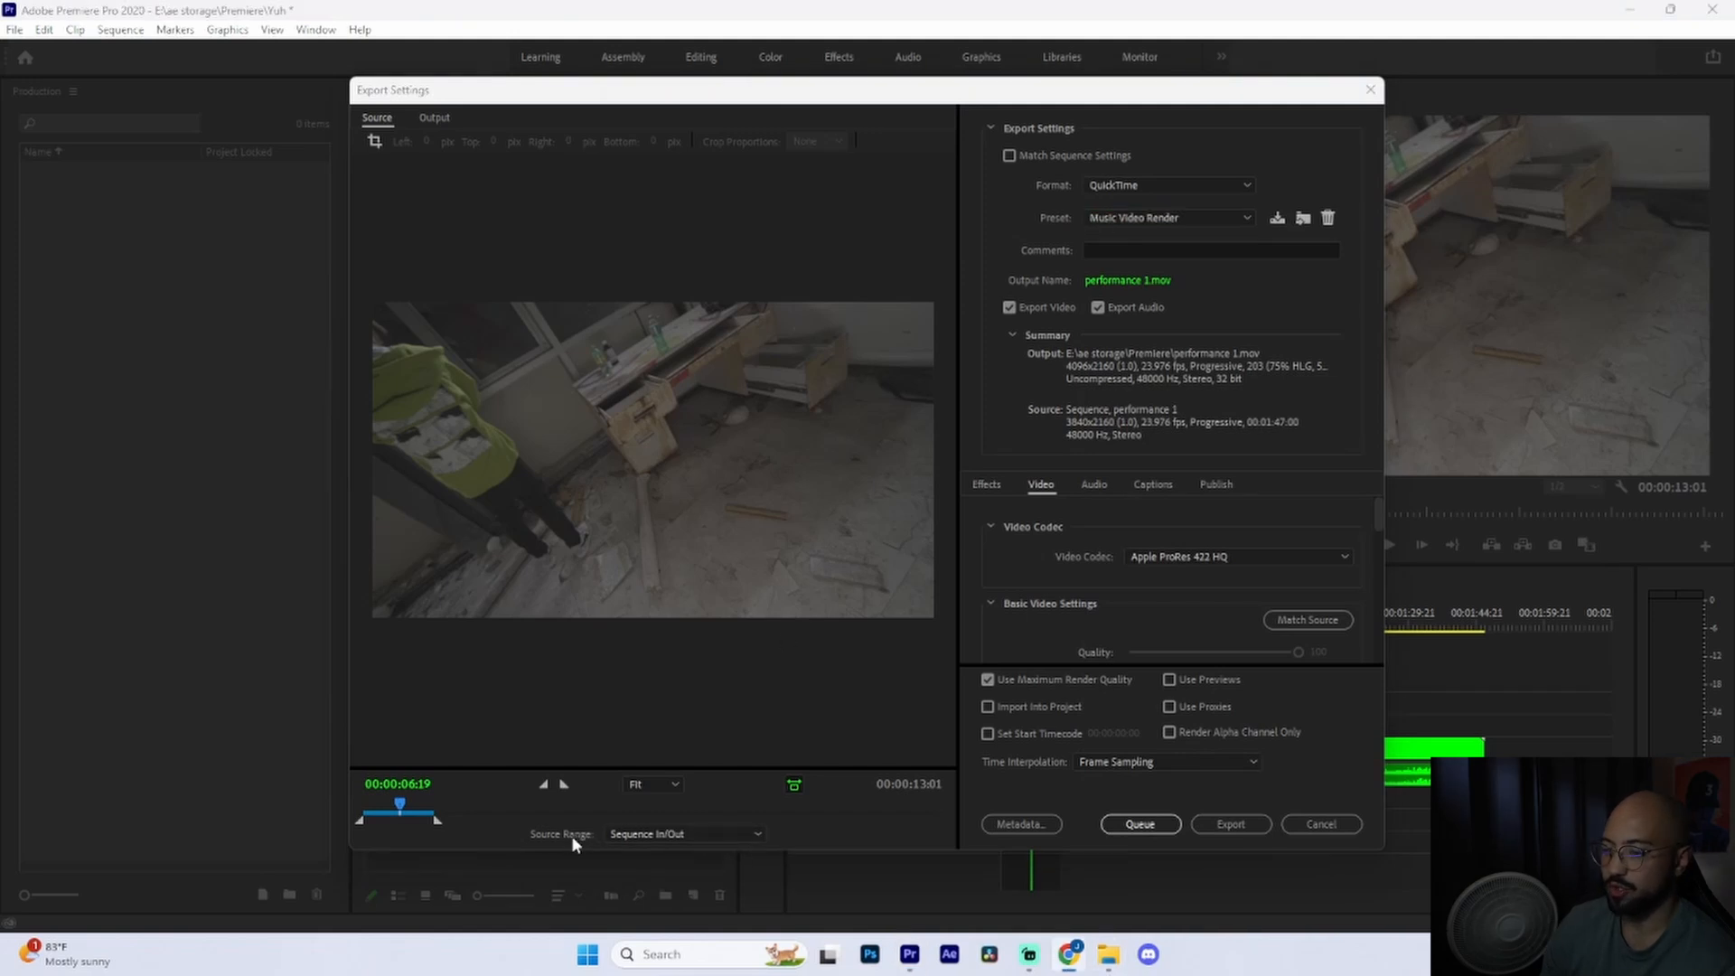
left_click(682, 833)
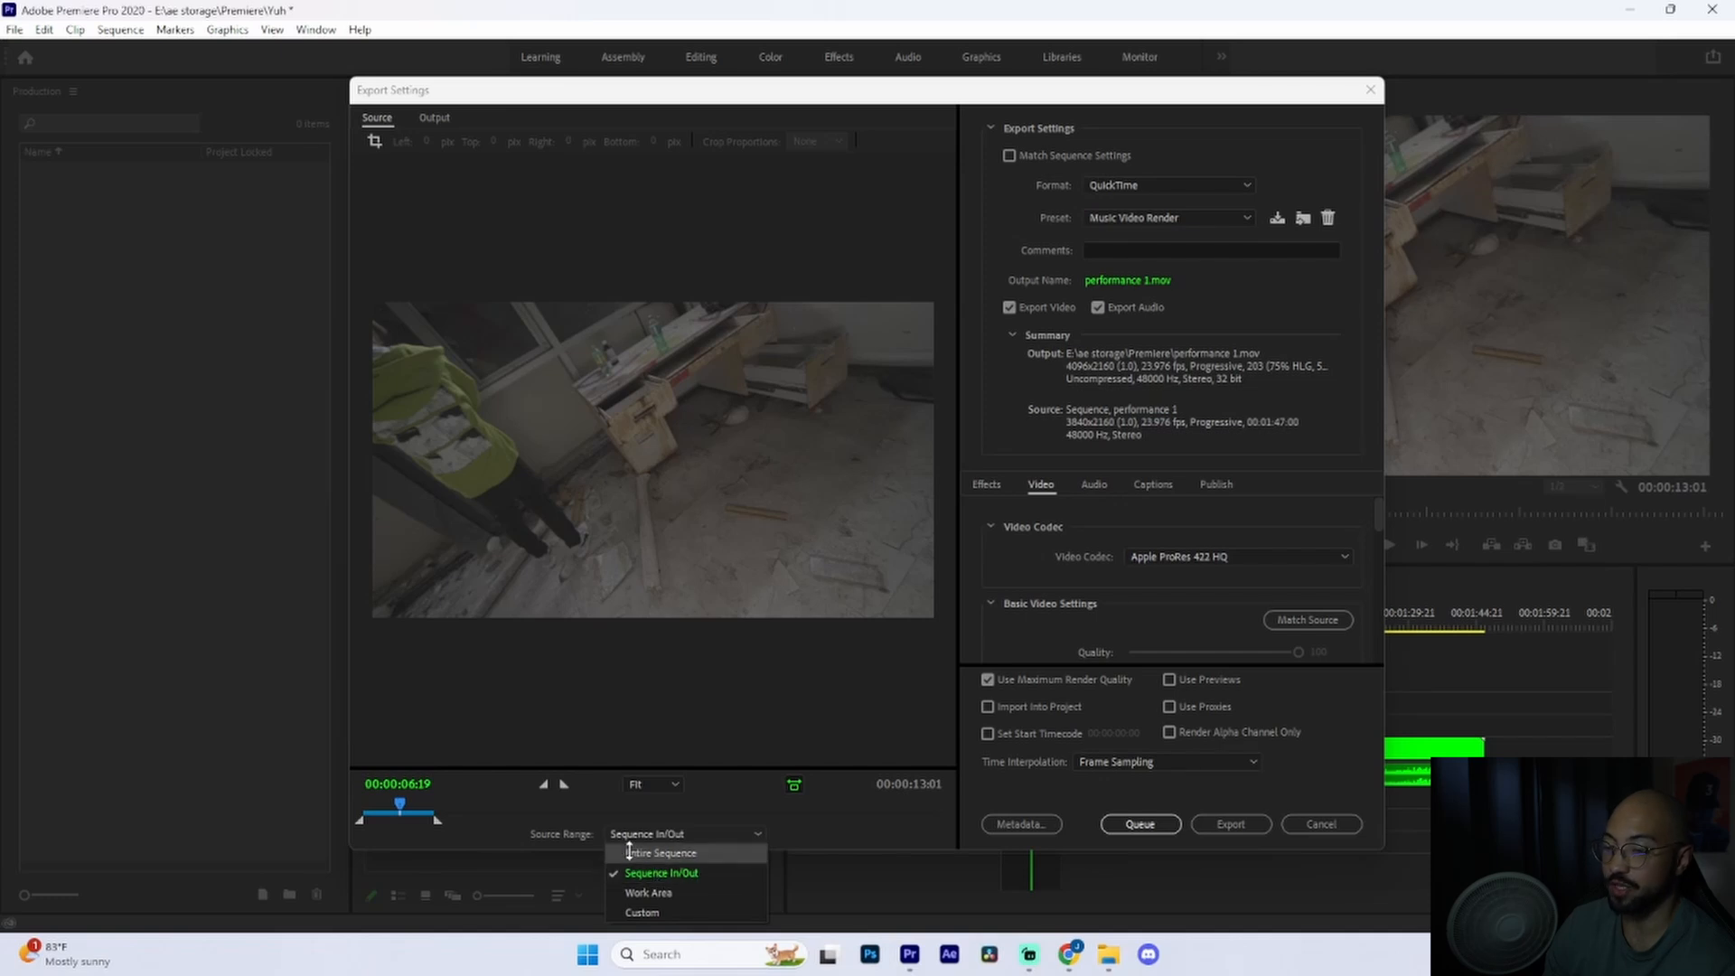
left_click(523, 819)
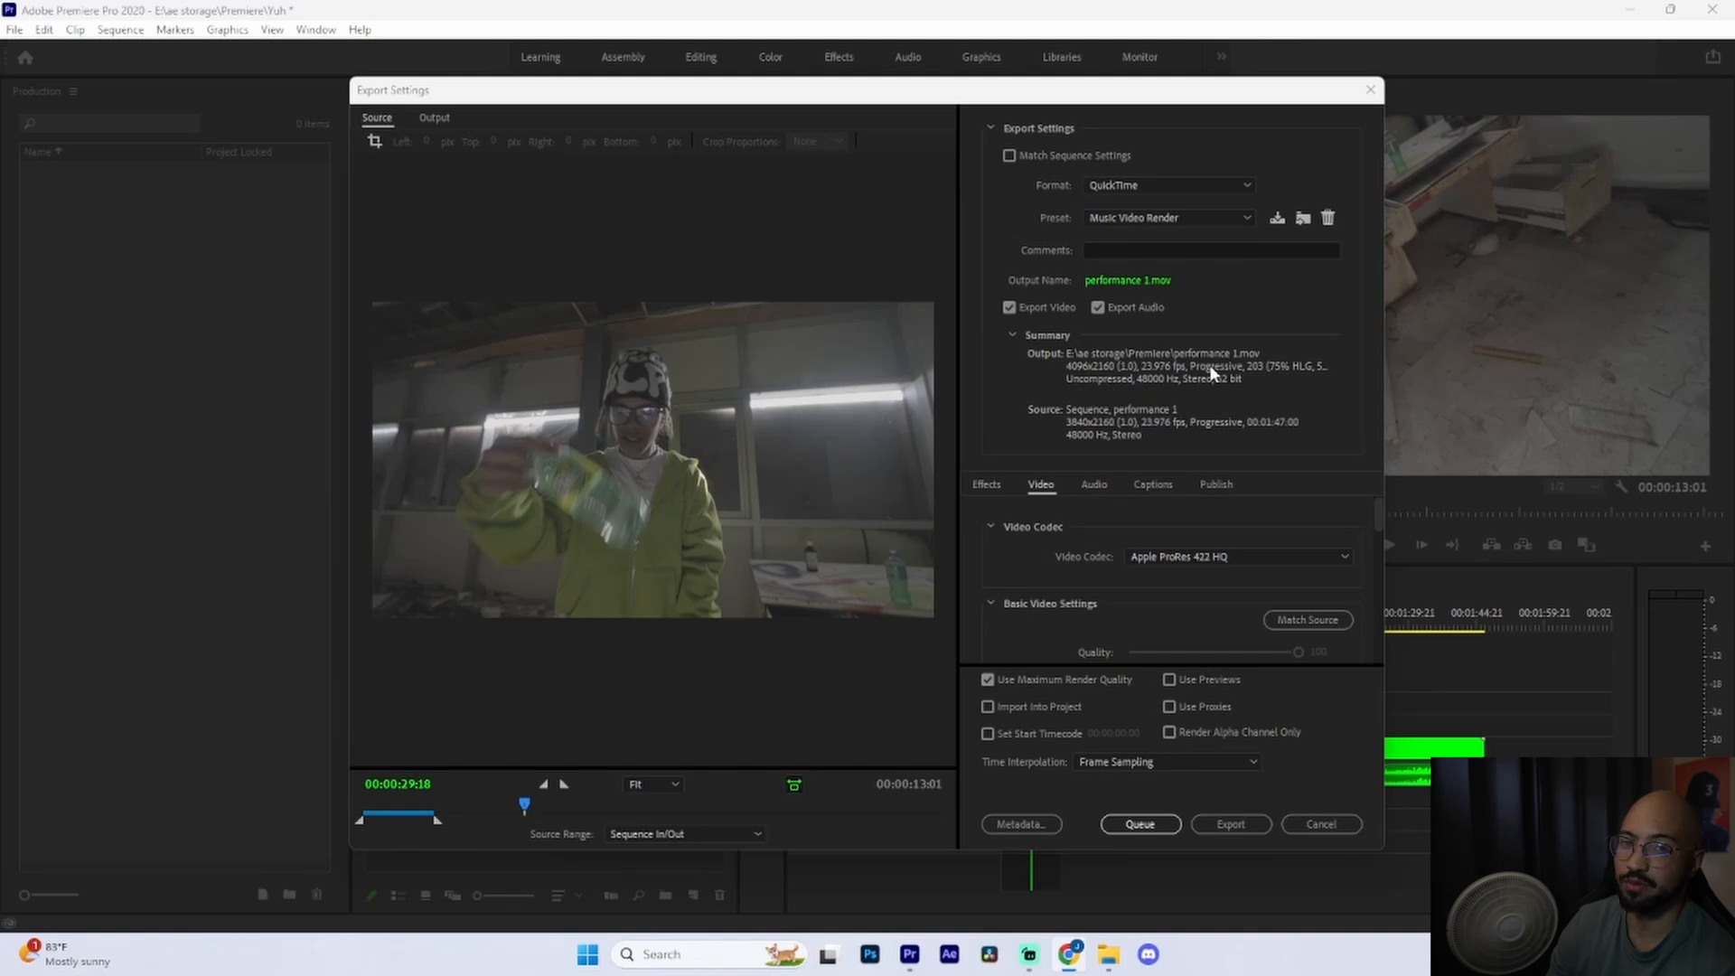
- Switch the export format to H.264, enable Render at Maximum Depth and Use Maximum Render Quality, and check the audio settings
left_click(1164, 186)
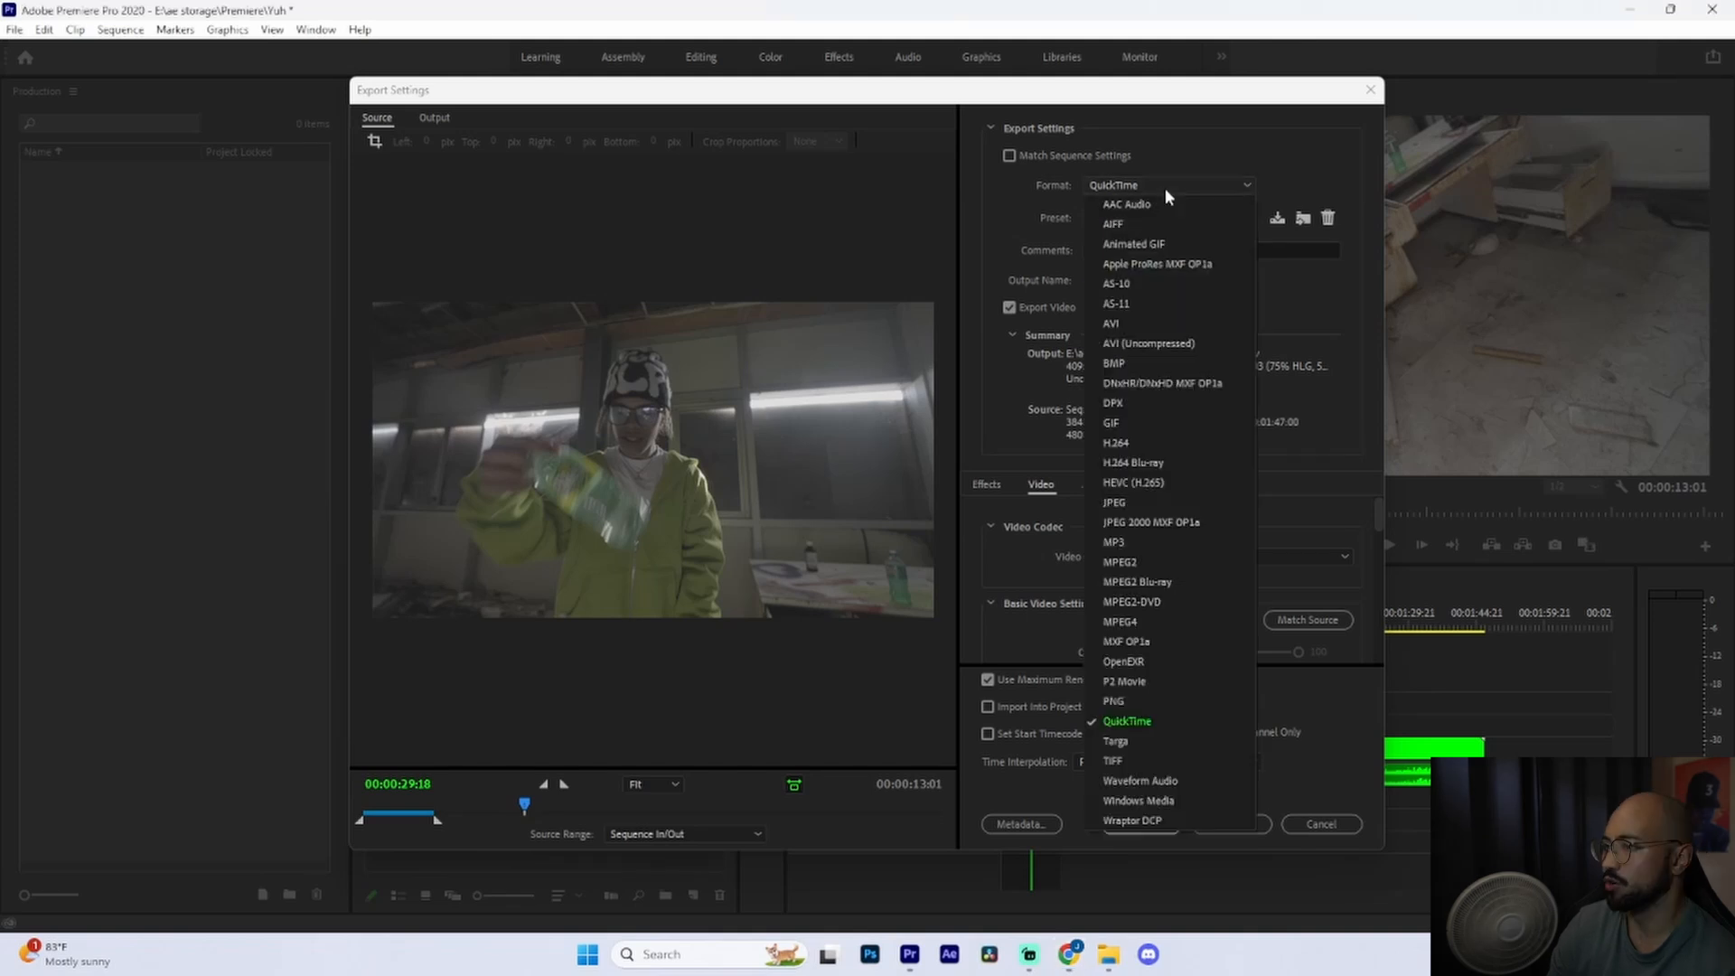
left_click(1151, 442)
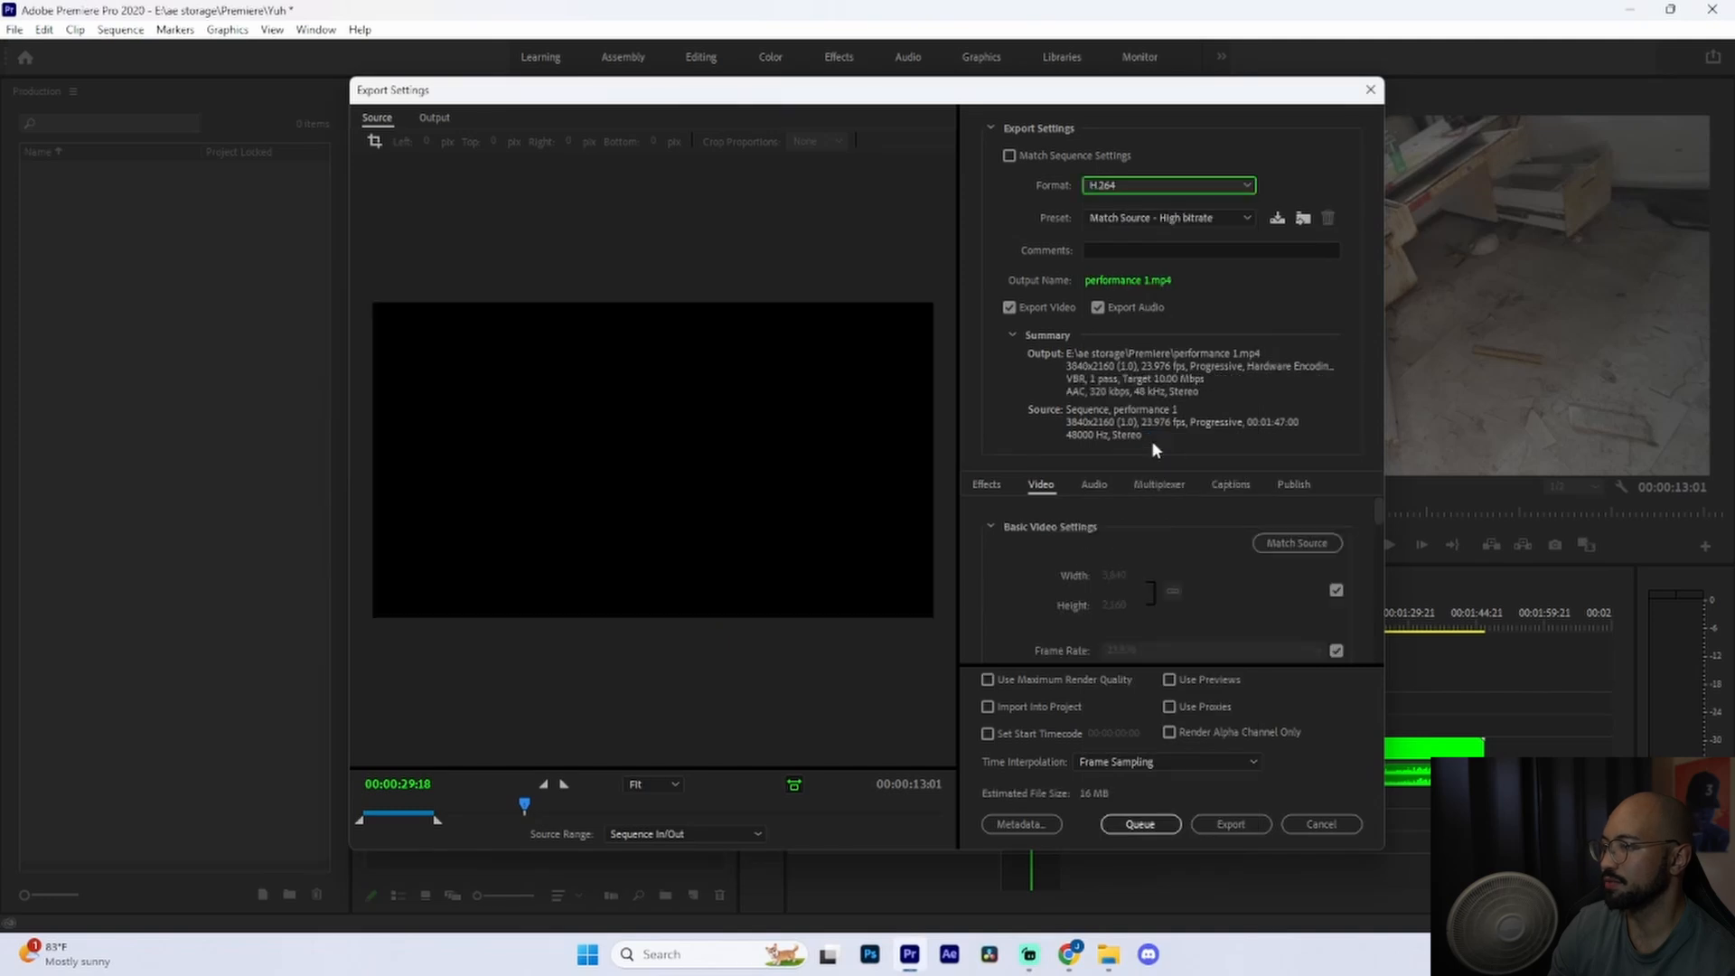
scroll(1152, 560, "down", 2)
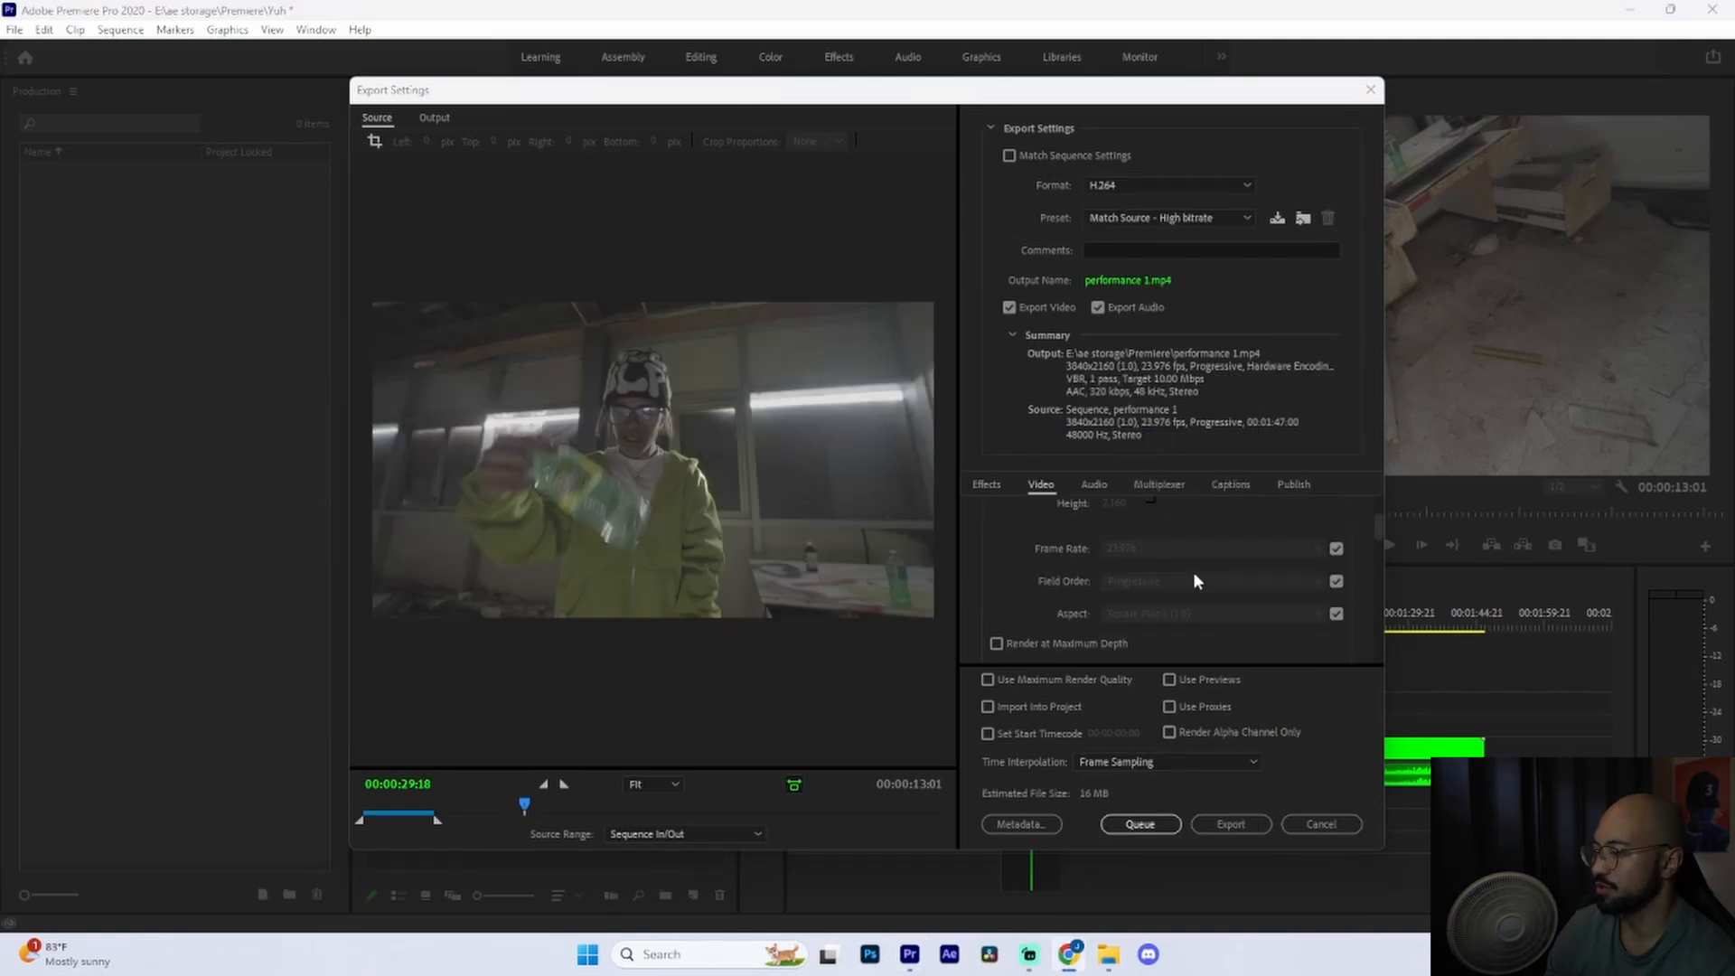
scroll(1196, 576, "down", 1)
left_click(997, 594)
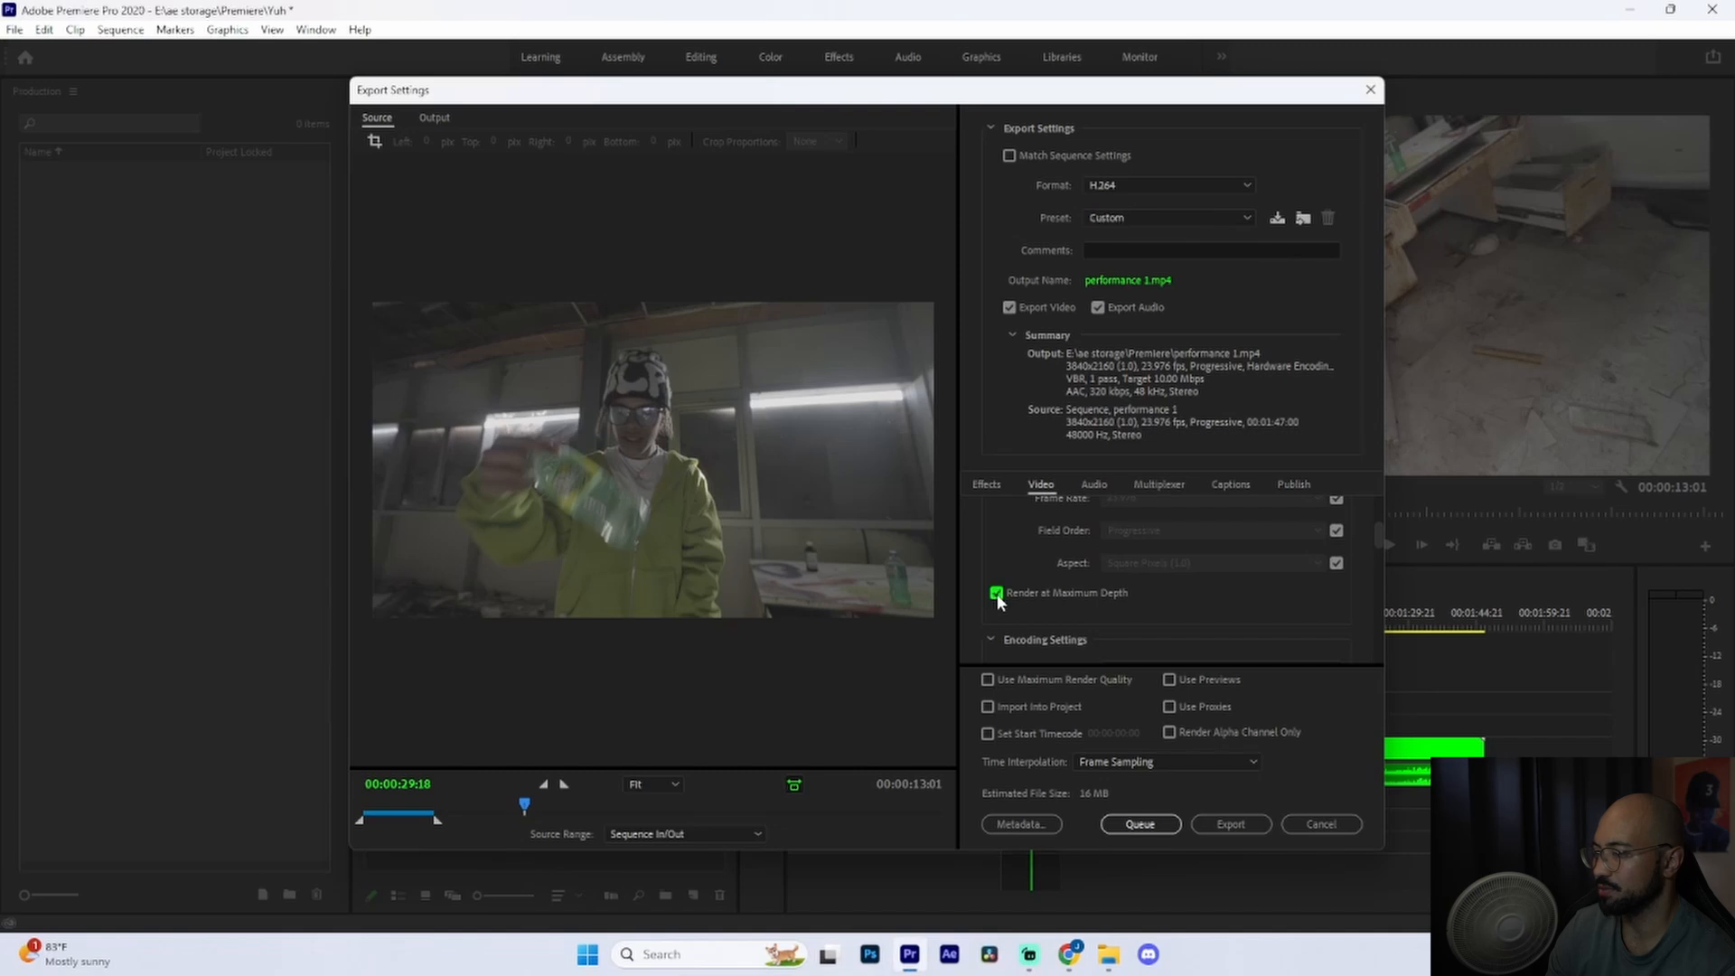
left_click(988, 680)
left_click(1094, 484)
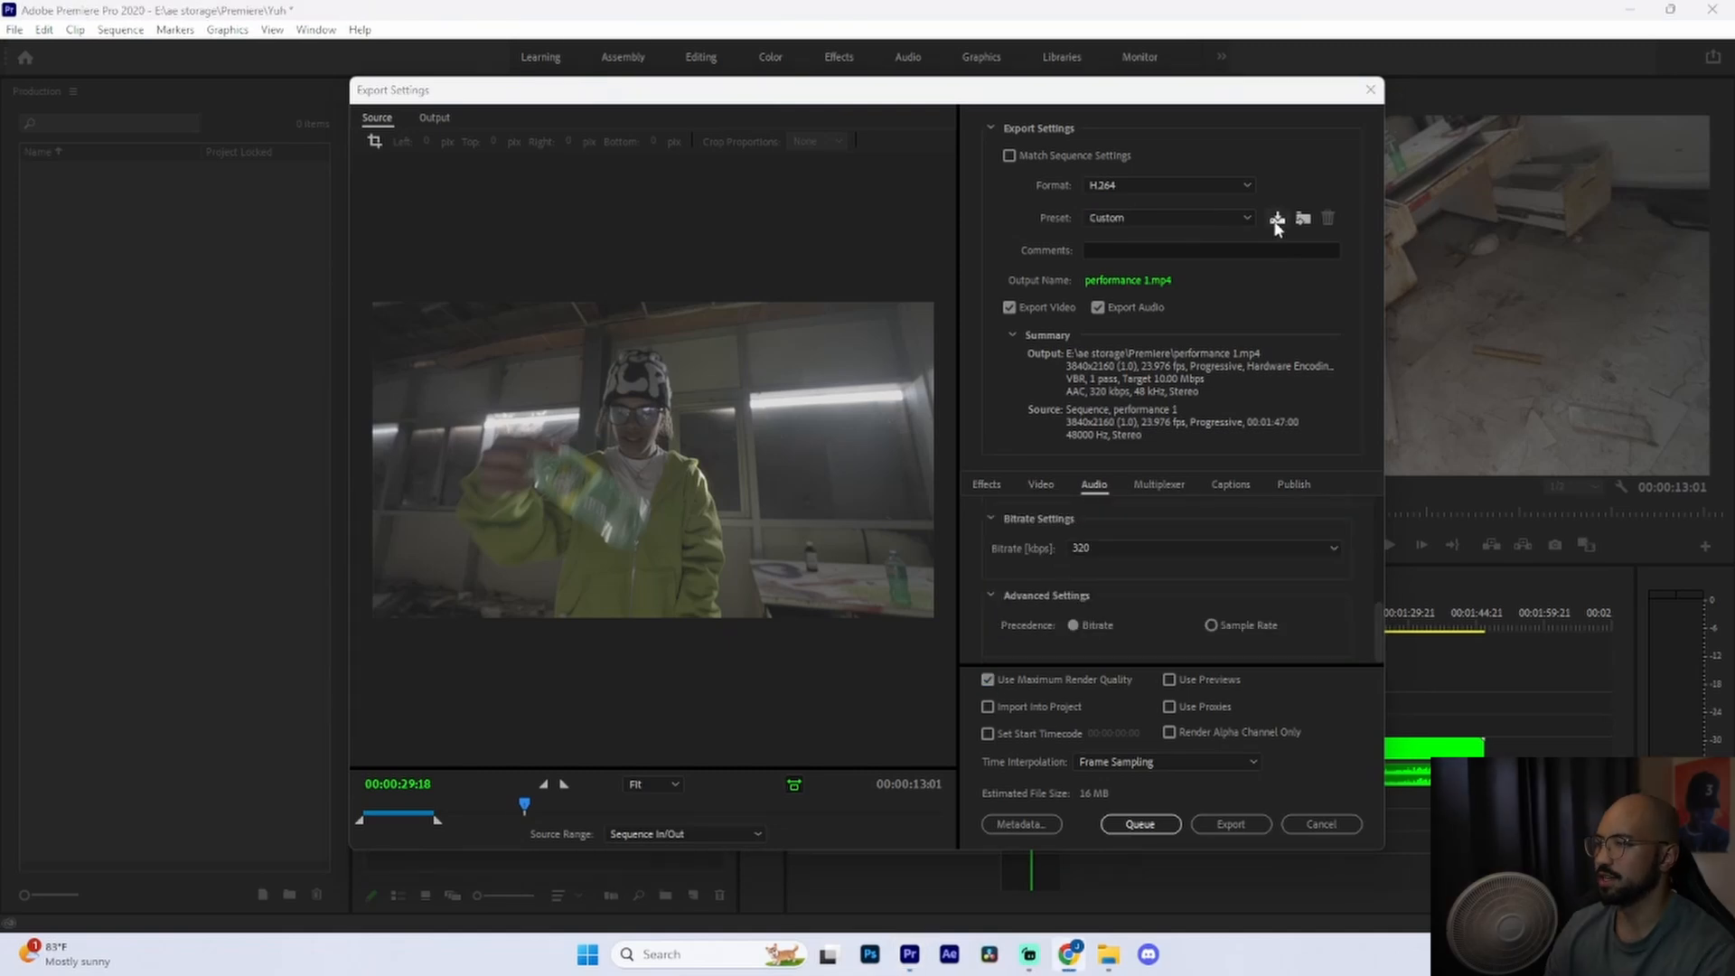
- Save the current H.264 export settings as a preset named Instagram Render
left_click(1277, 218)
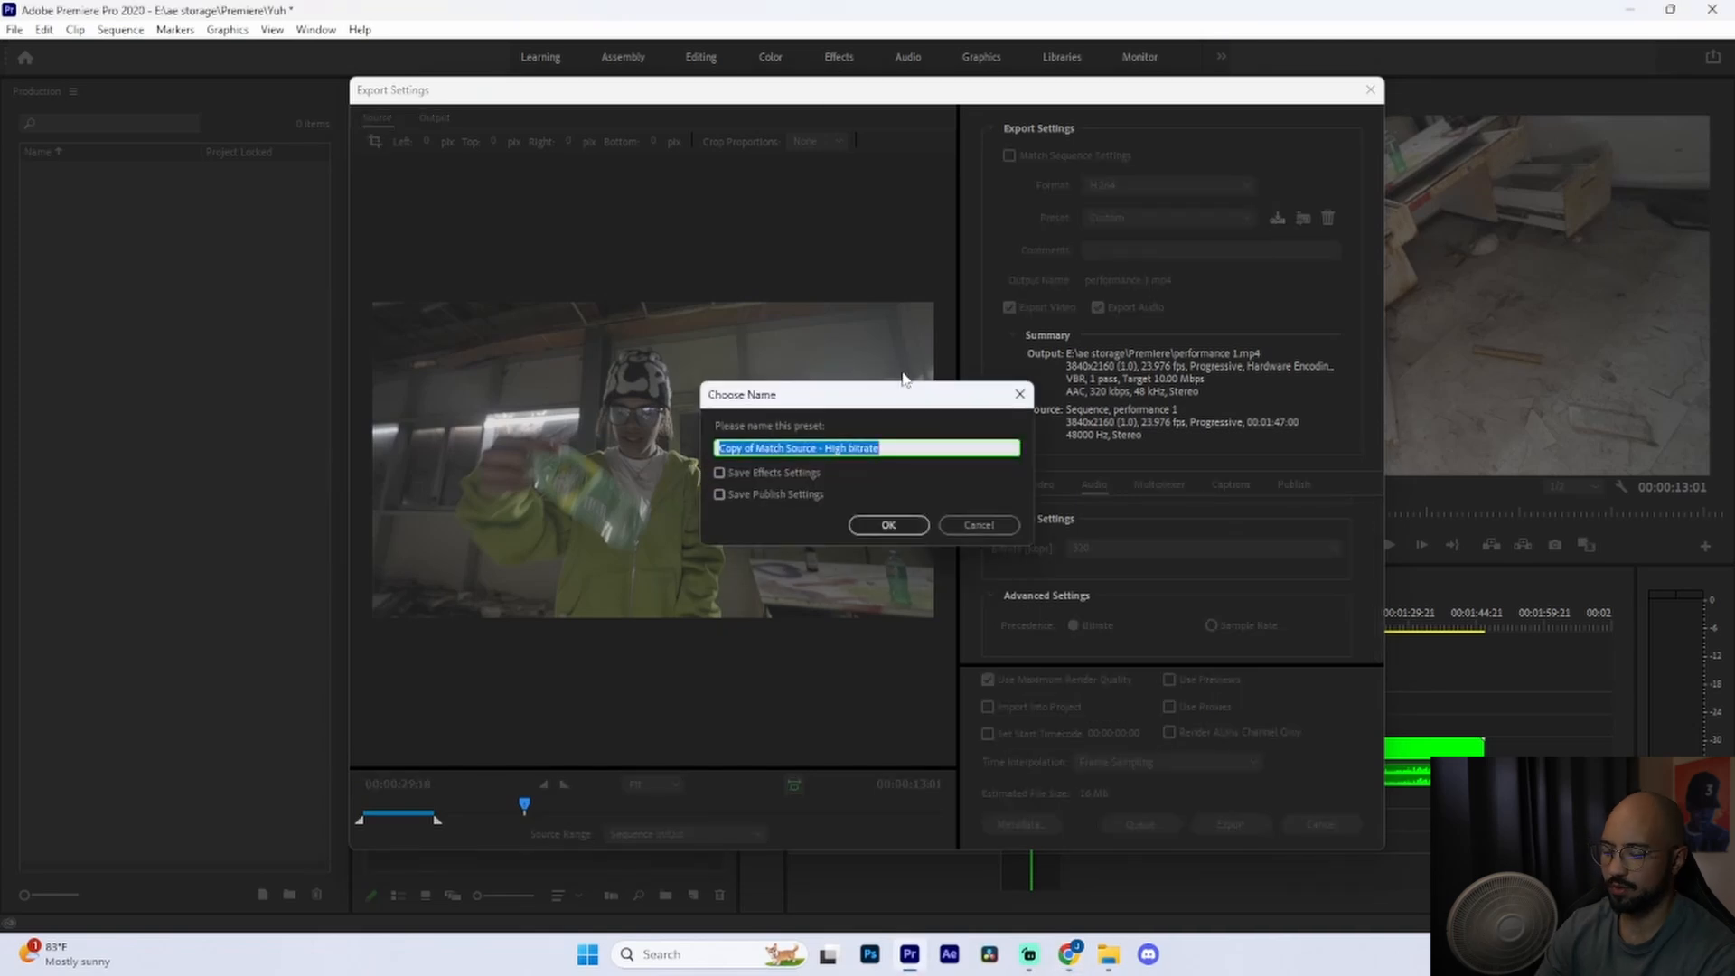
type("Instagram")
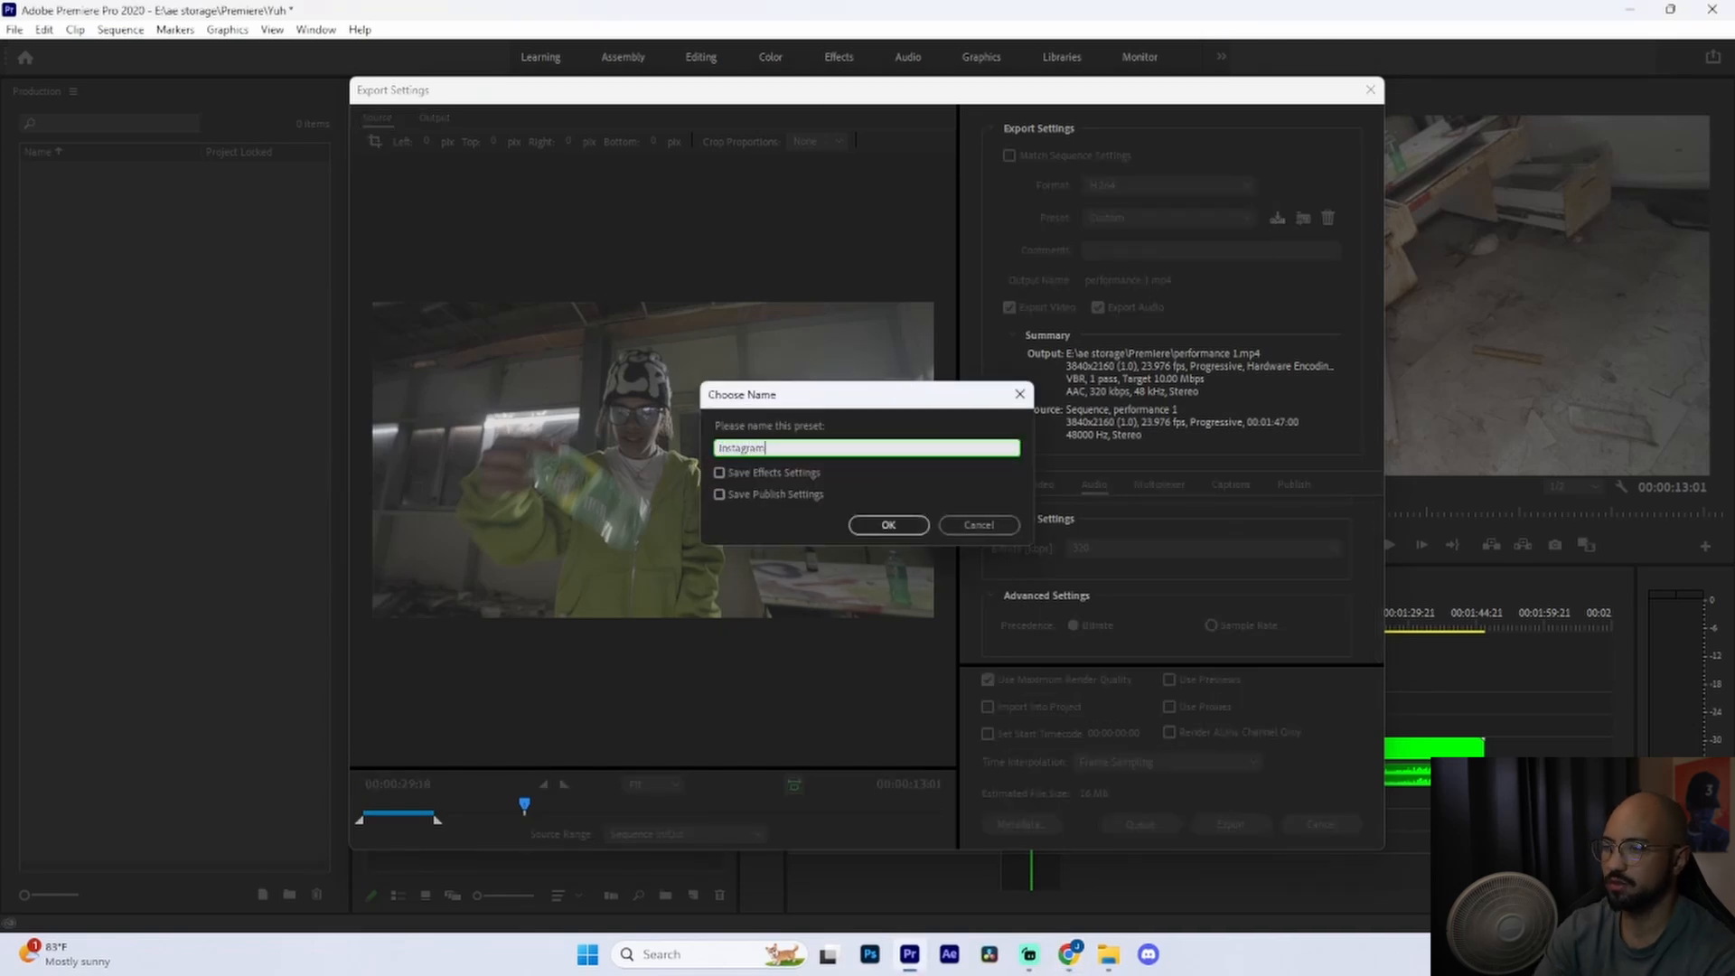
type(" Reels")
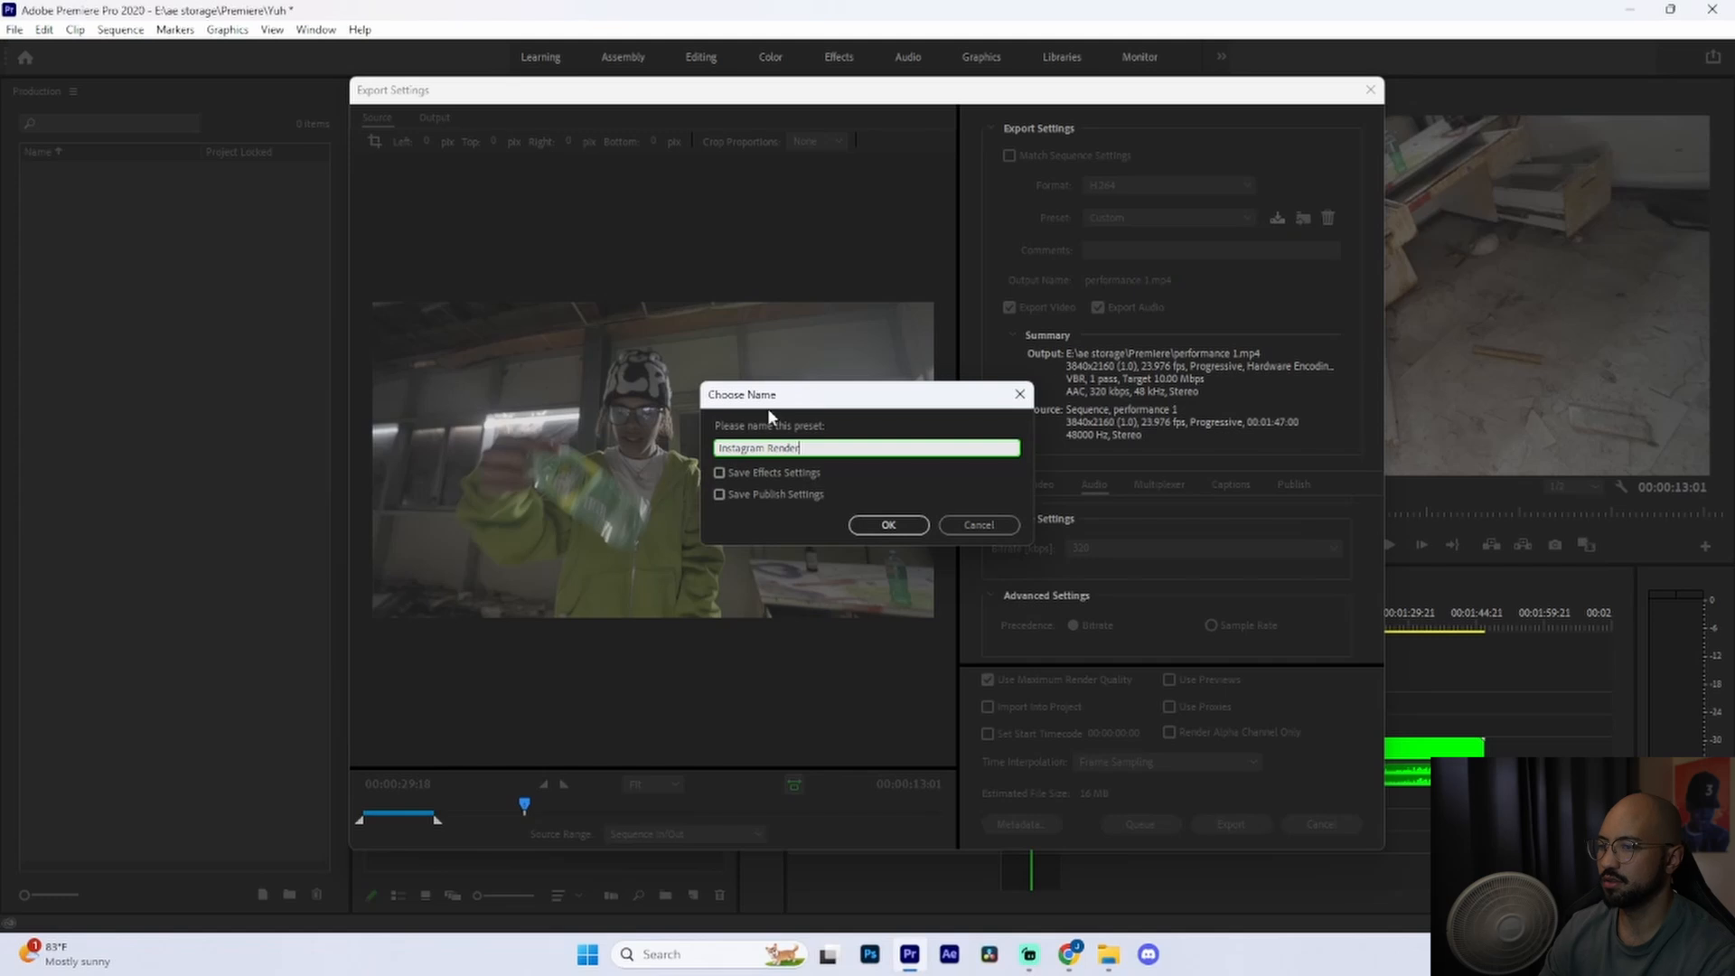
left_click(895, 524)
- Switch the export to the QuickTime format with the saved Music Video Render preset and view its video settings
left_click(1242, 188)
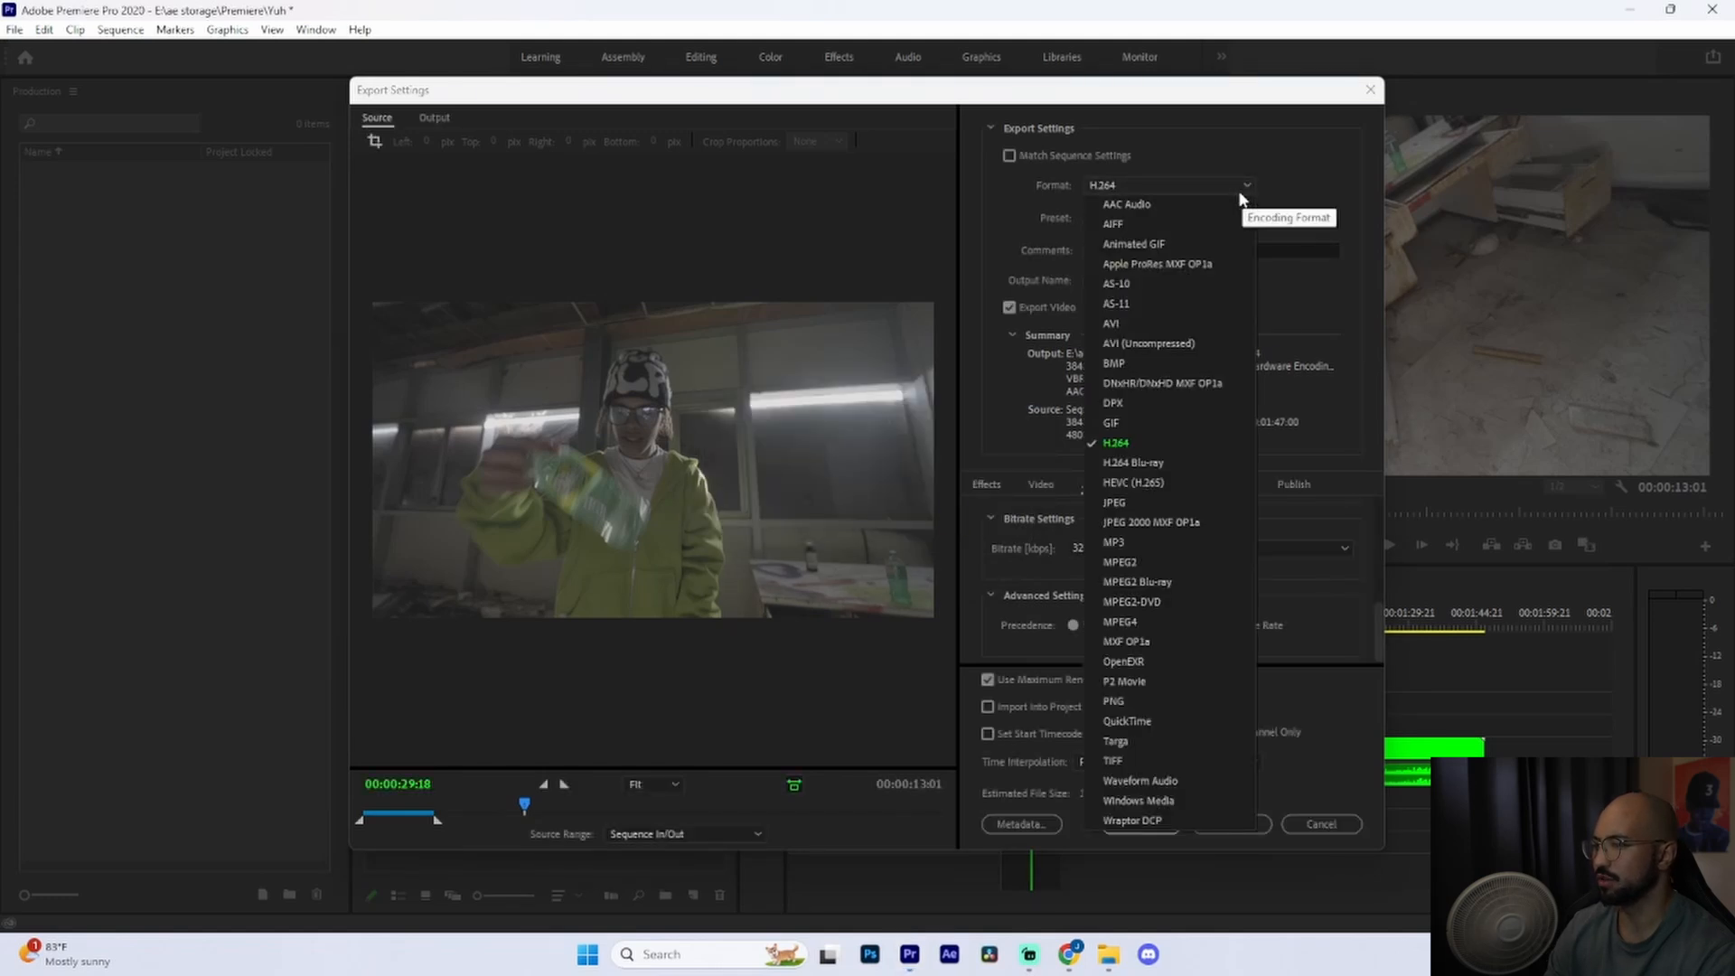
left_click(1127, 720)
left_click(1168, 218)
left_click(1186, 233)
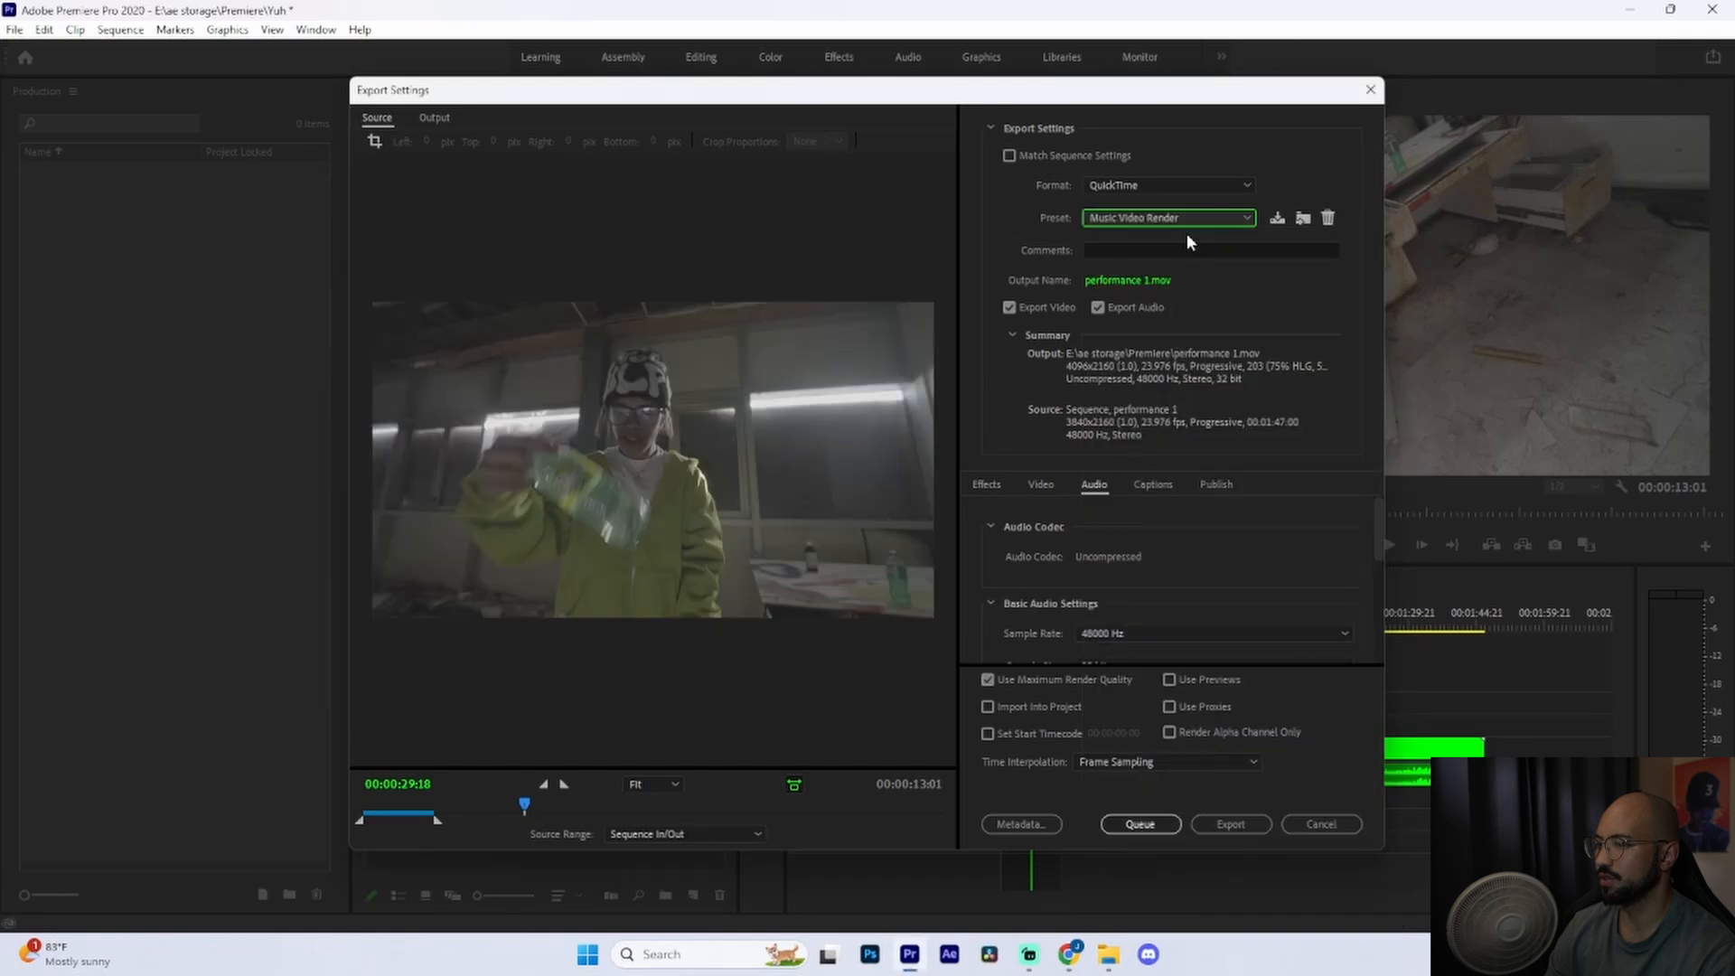
left_click(1041, 484)
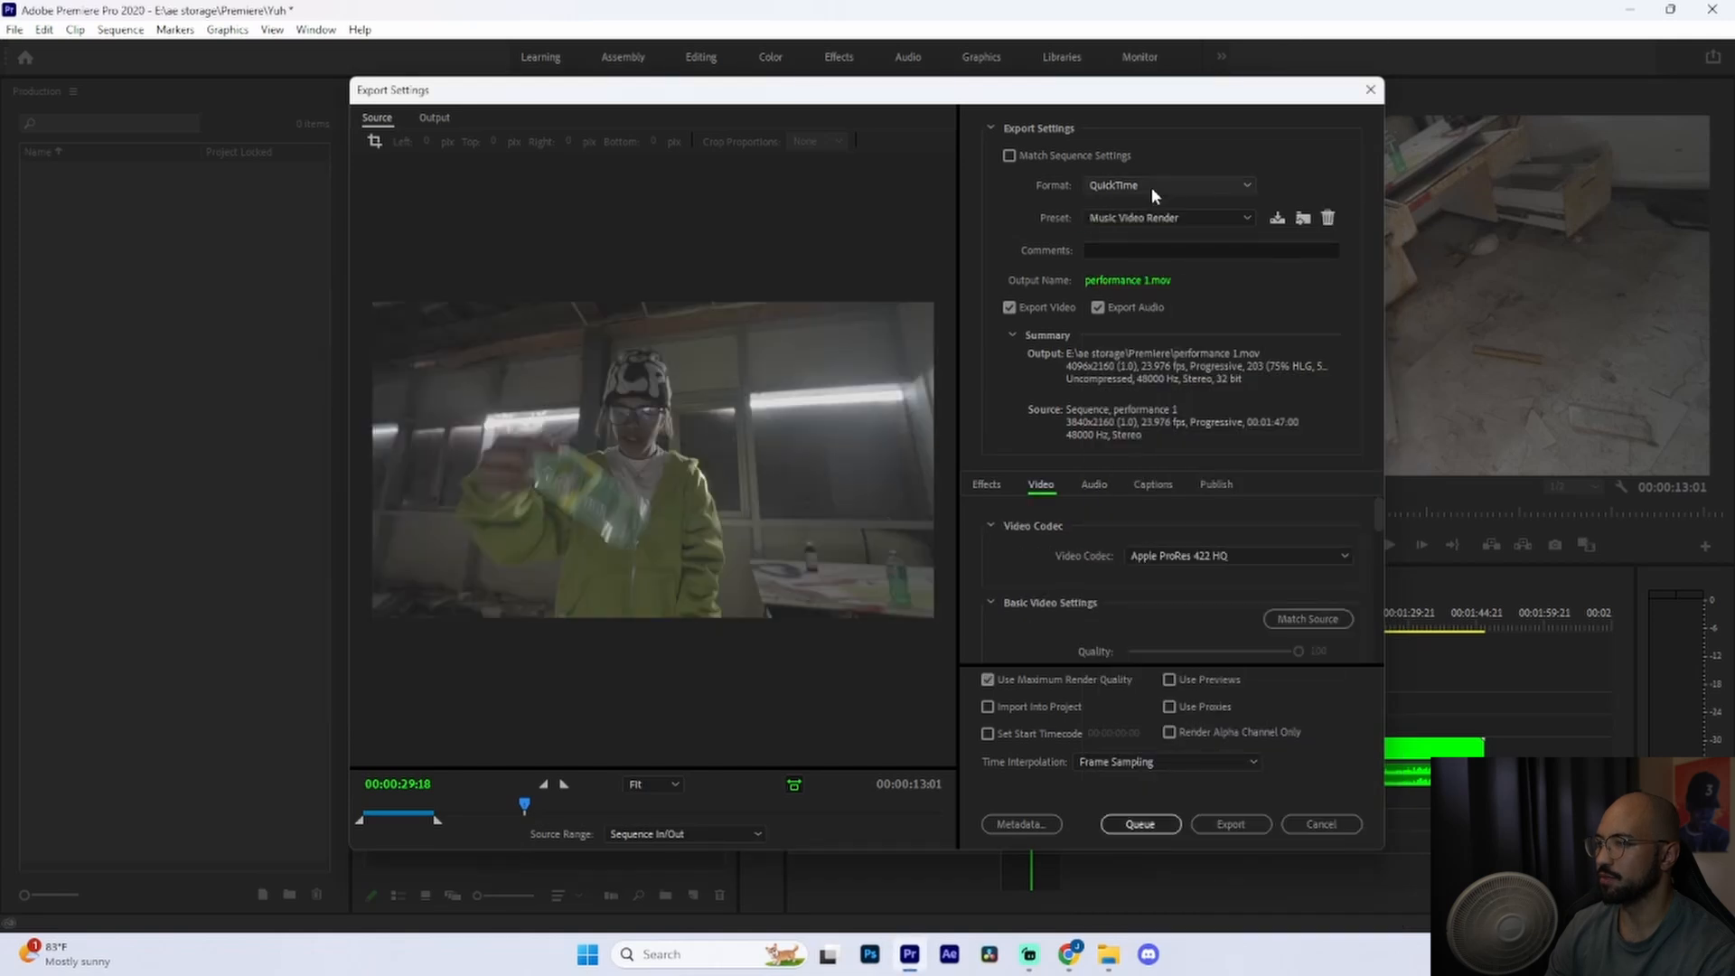
- Set the export format to H.264 and apply the saved Instagram Render preset
left_click(1151, 192)
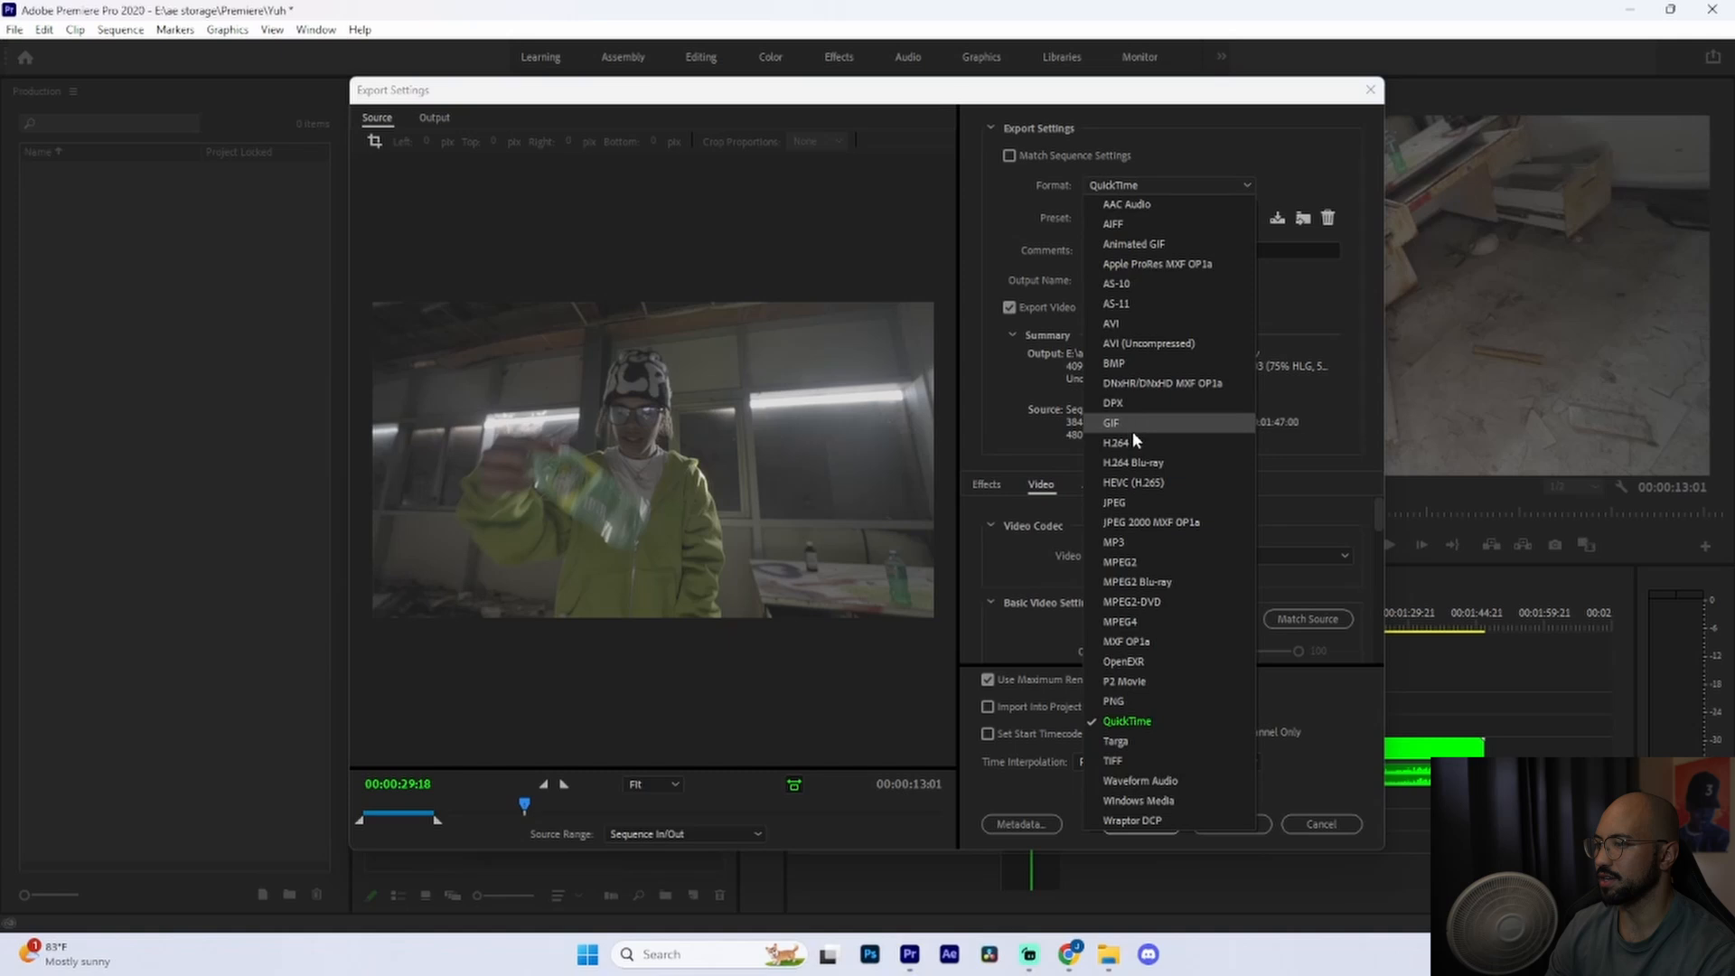
left_click(1137, 443)
left_click(1166, 218)
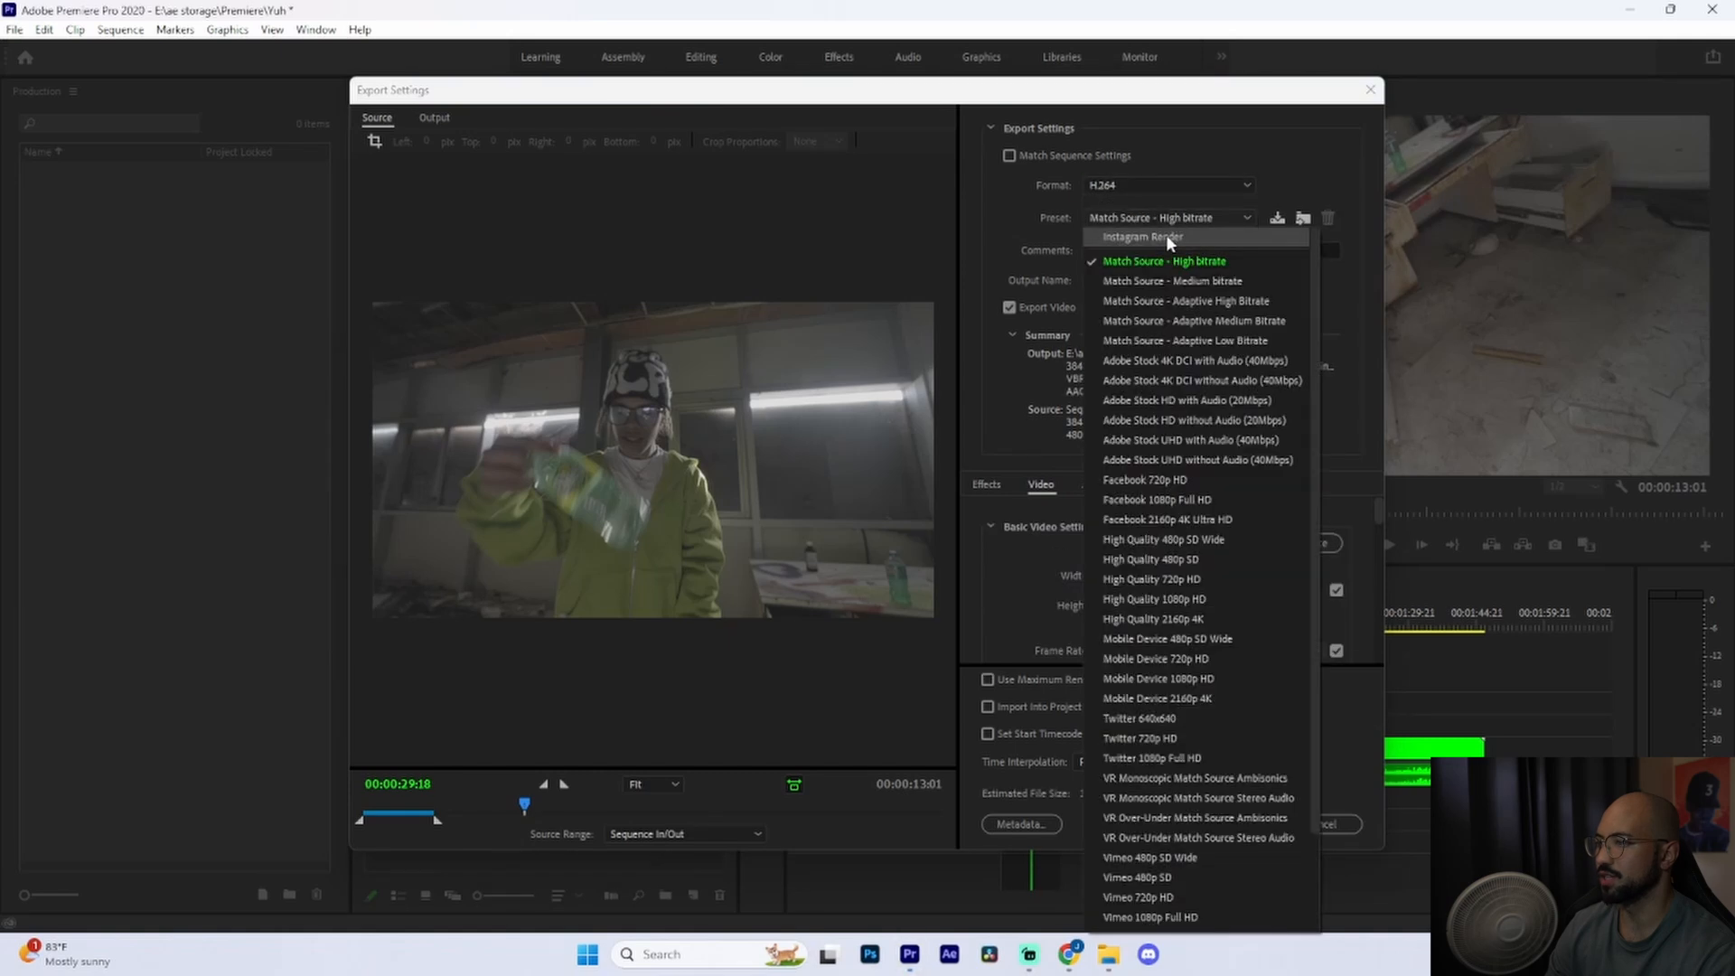
left_click(1166, 235)
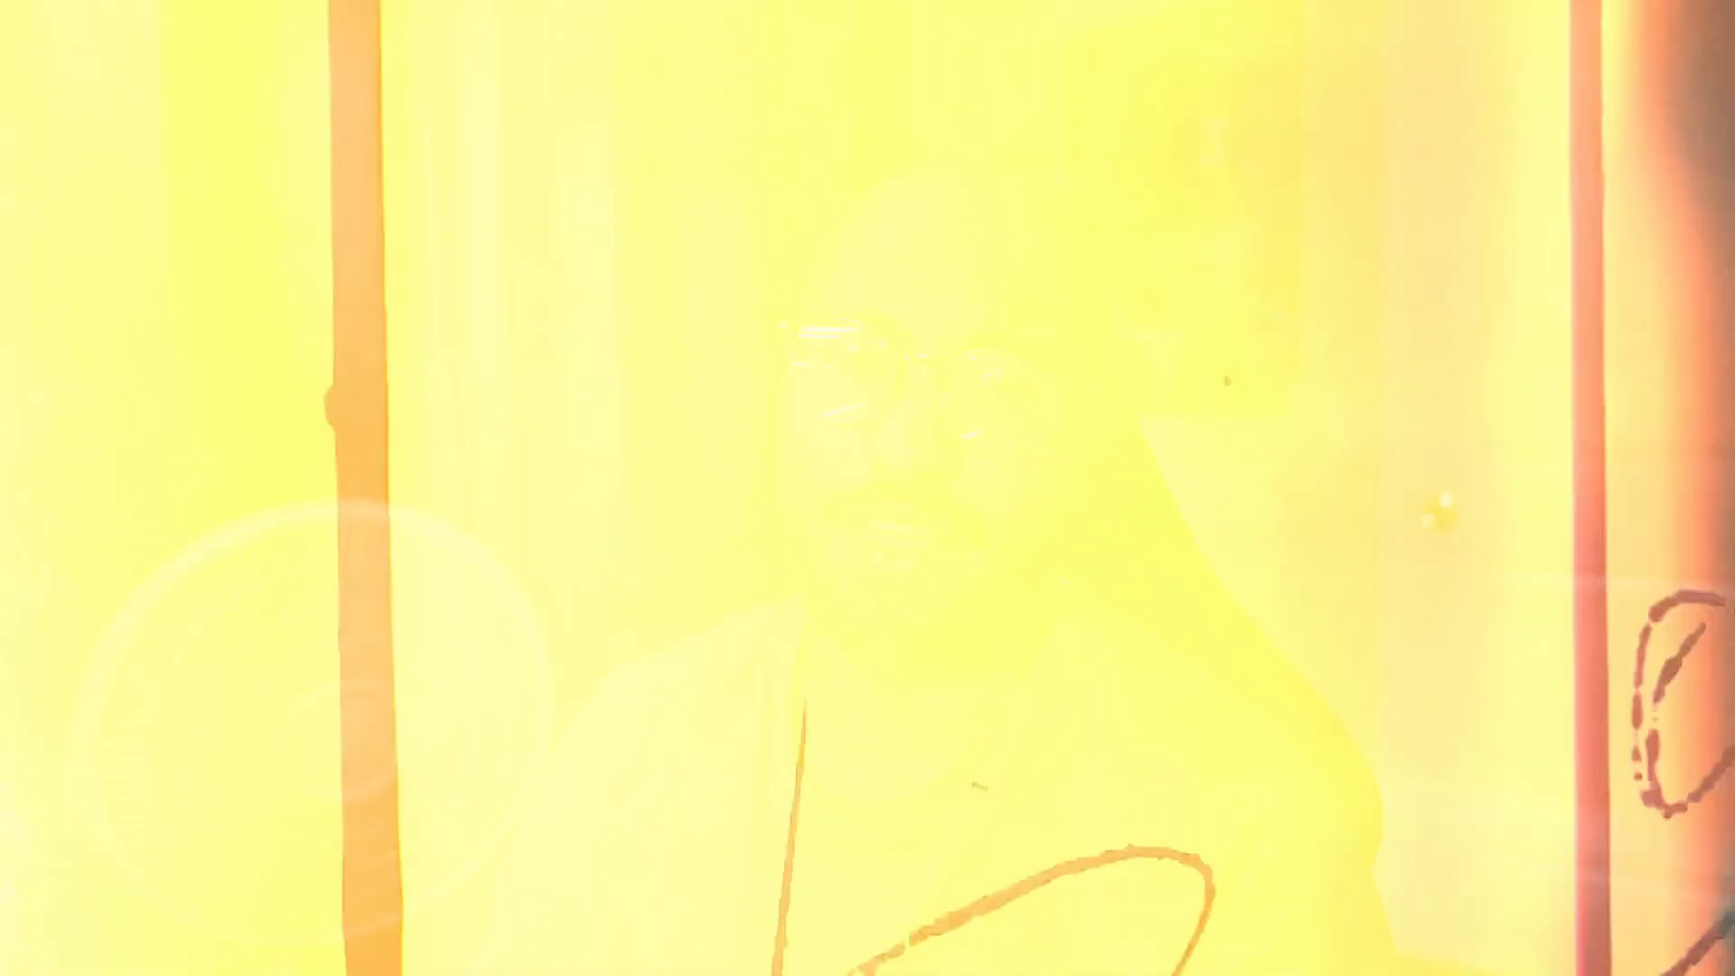